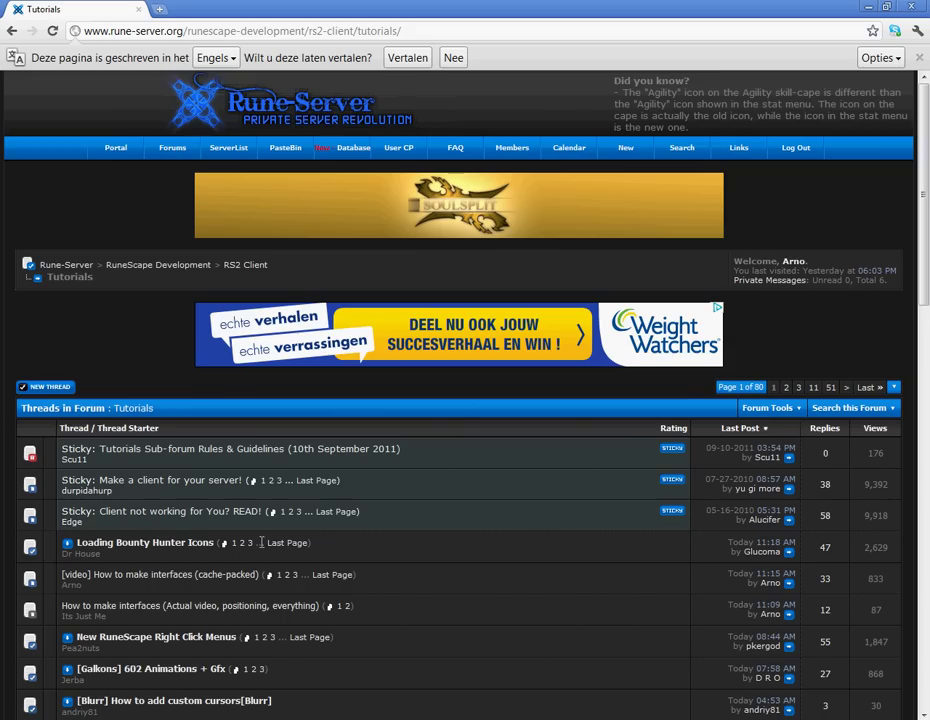
Open the '[video] How to make interfaces (cache-packed)' forum thread in Chrome.
scroll(261, 542, down, 3)
scroll(523, 627, up, 2)
click(217, 390)
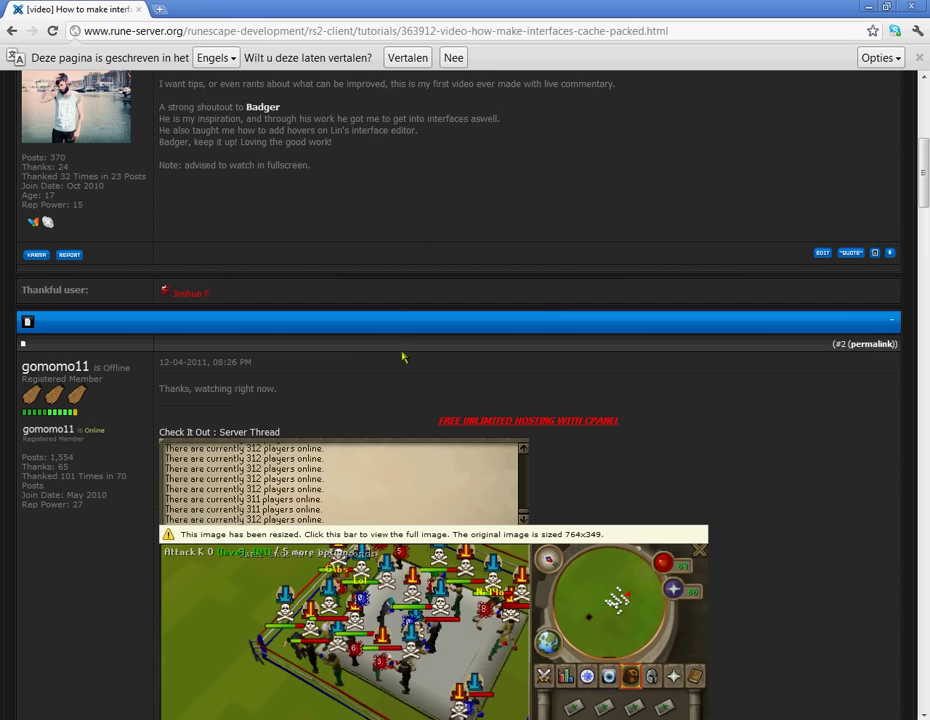
scroll(455, 463, down, 10)
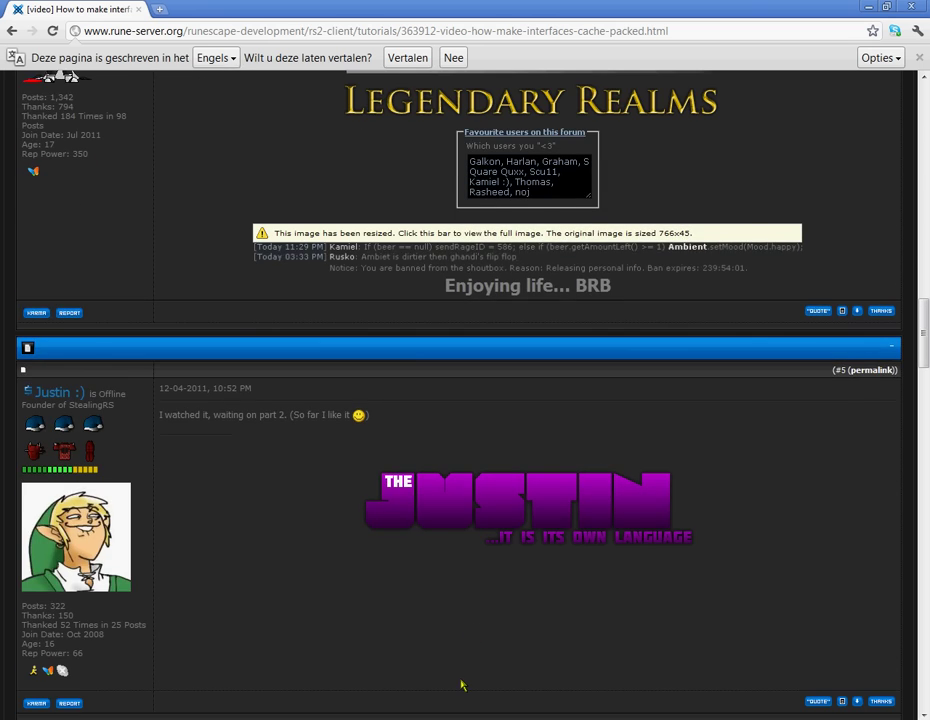
Autoscroll through the thread's posts and replies.
middle_click(460, 656)
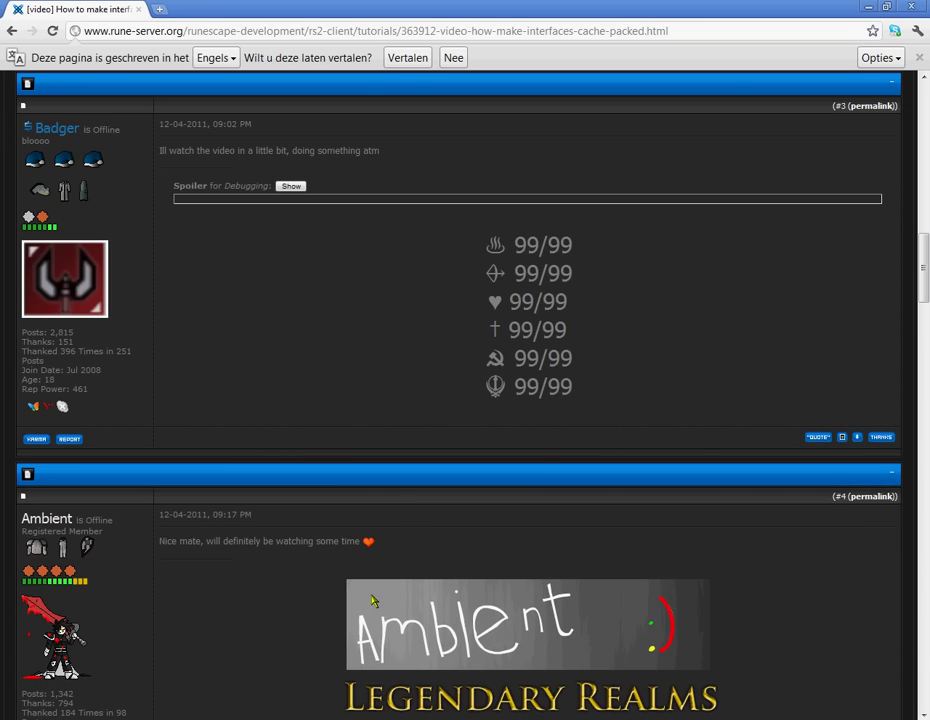
middle_click(305, 660)
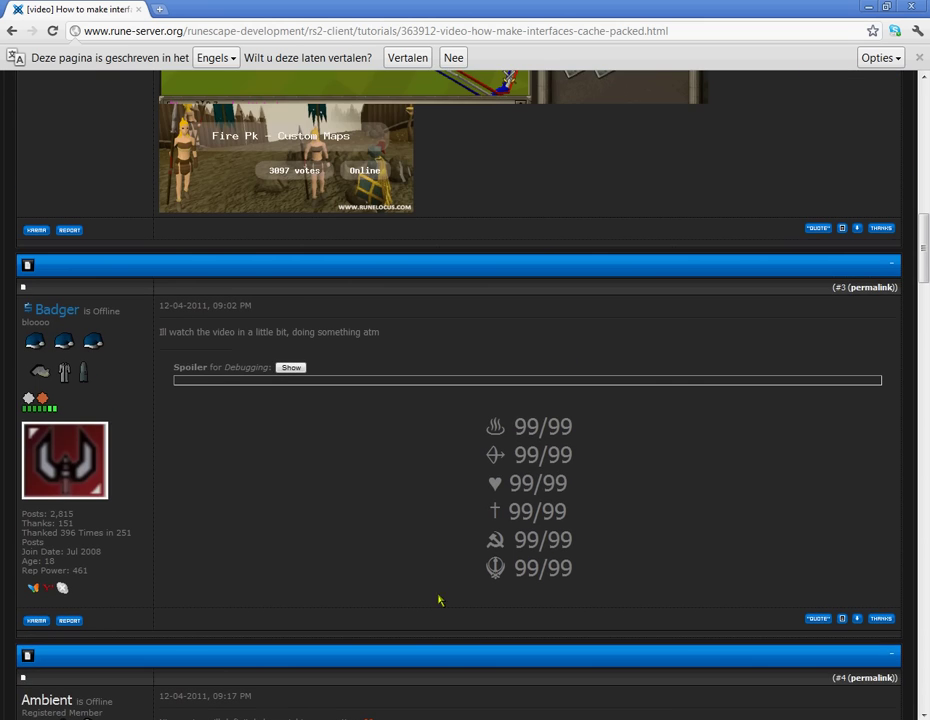
middle_click(438, 600)
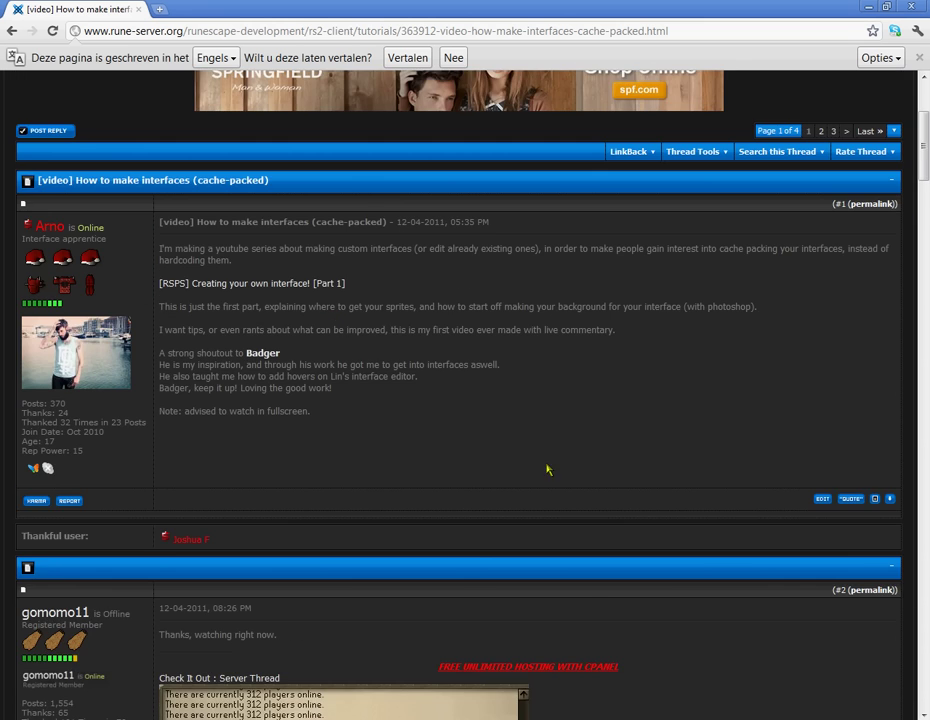
middle_click(583, 592)
middle_click(138, 258)
middle_click(314, 519)
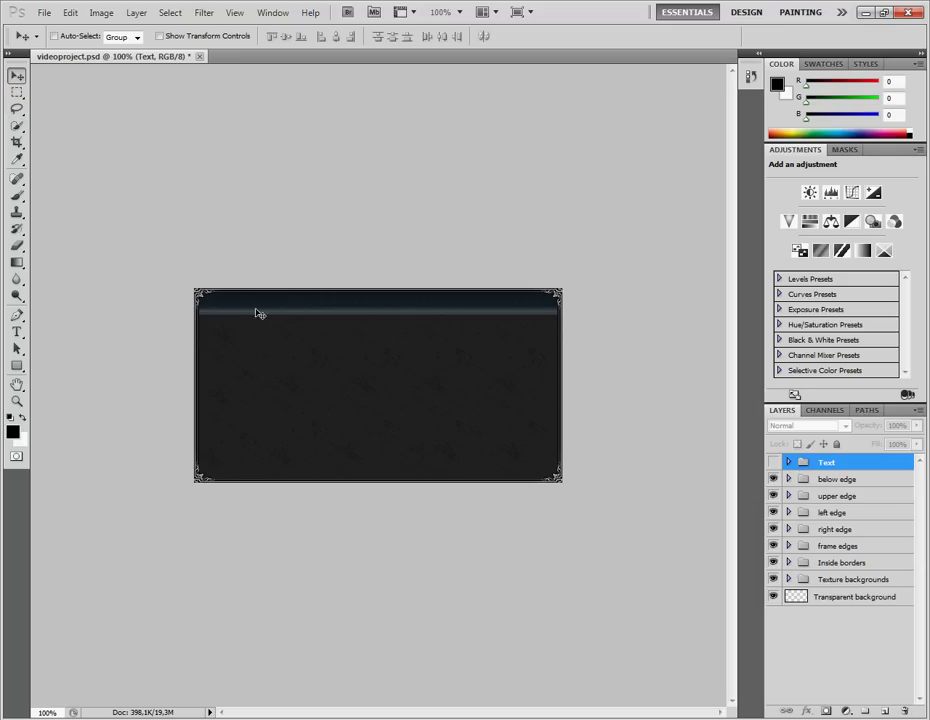
Try the Marquee and Move tools and select the Inside borders group.
click(17, 92)
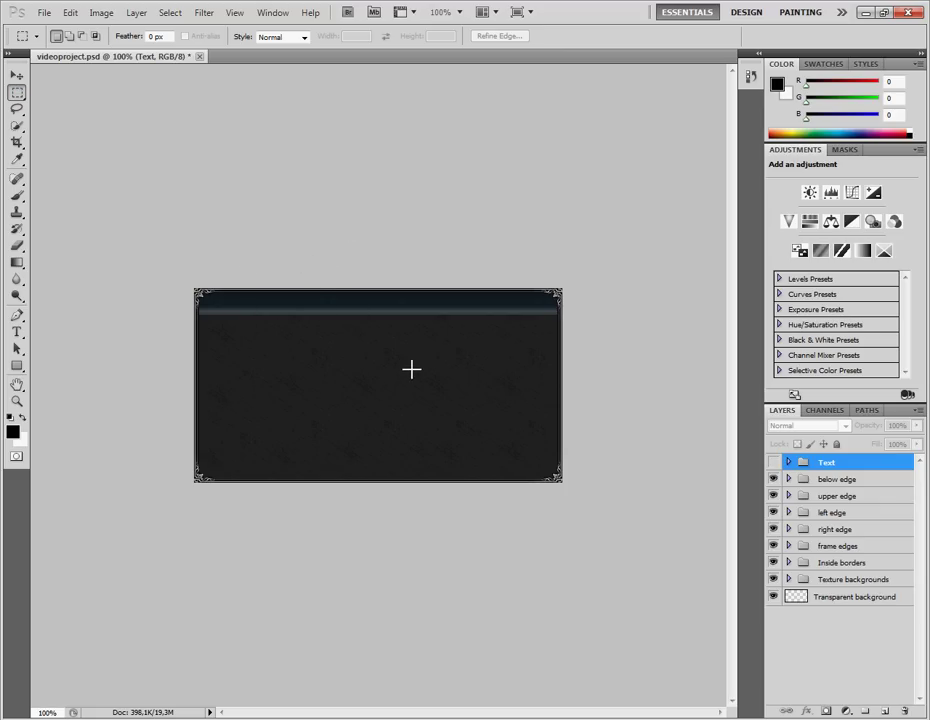
click(16, 75)
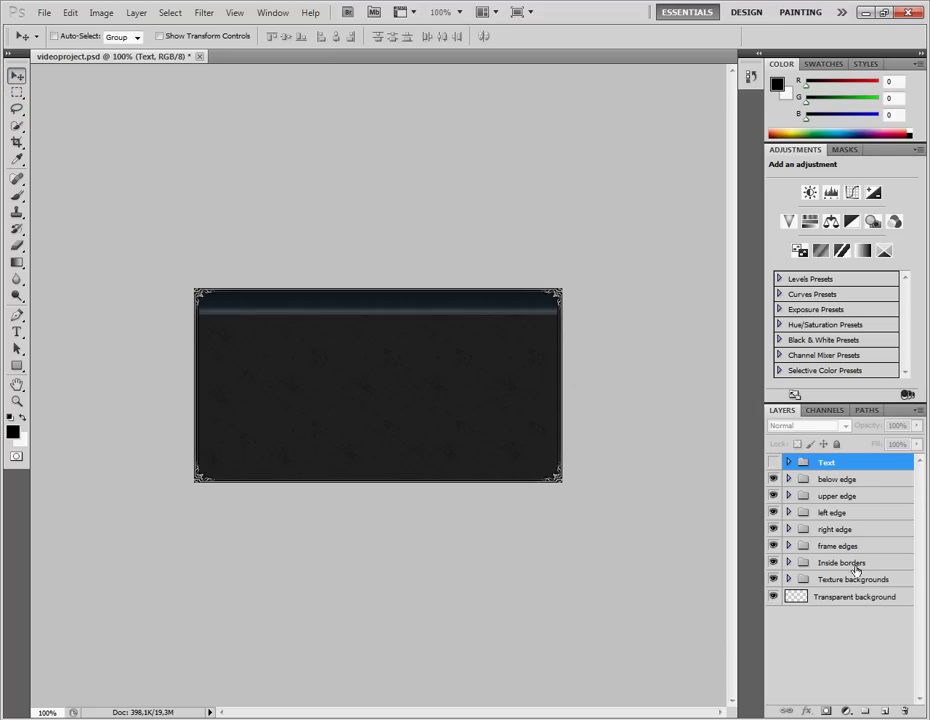
click(805, 563)
mouse_move(457, 307)
mouse_down()
mouse_move(453, 350)
mouse_move(463, 312)
mouse_up()
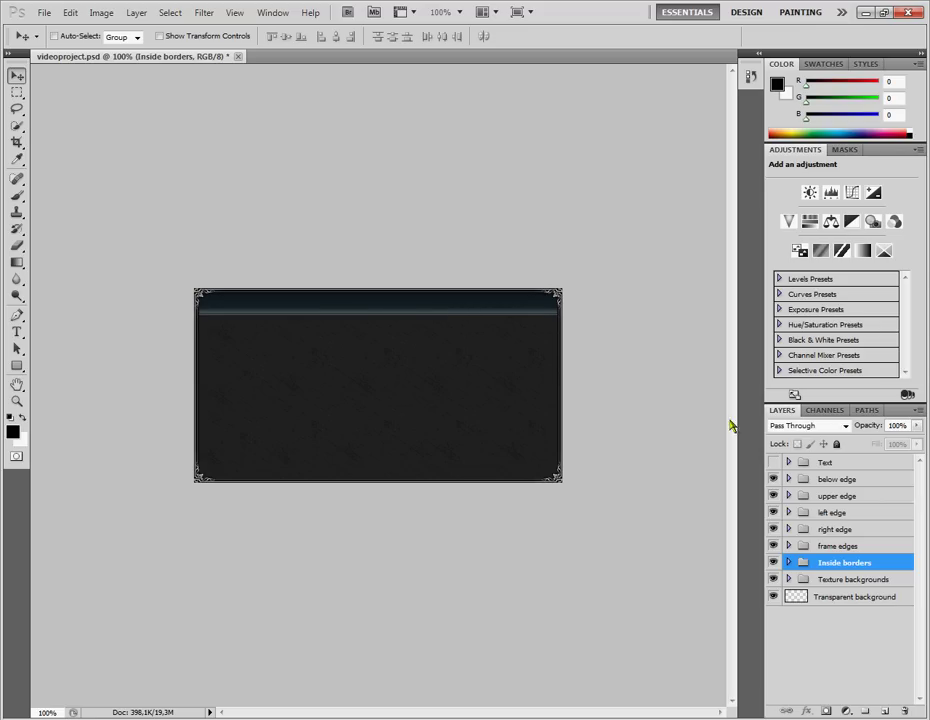
click(788, 563)
Select the Text group and drag a text box in the dark panel body.
click(850, 579)
click(848, 546)
click(835, 512)
click(850, 480)
click(826, 462)
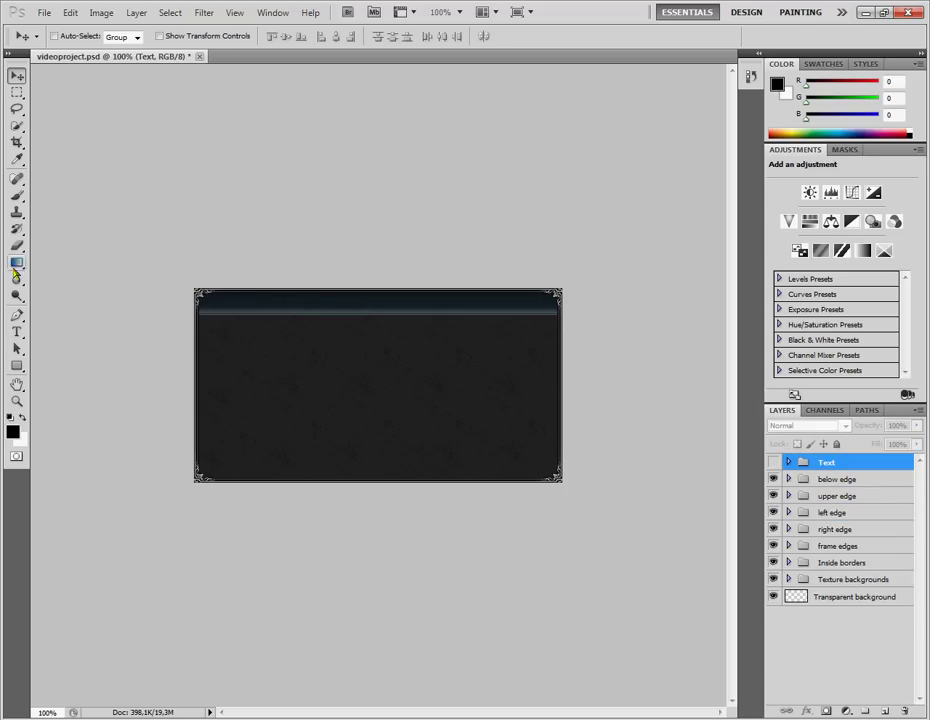
click(17, 331)
mouse_move(275, 333)
mouse_down()
mouse_move(507, 428)
mouse_move(295, 359)
mouse_move(470, 410)
mouse_up()
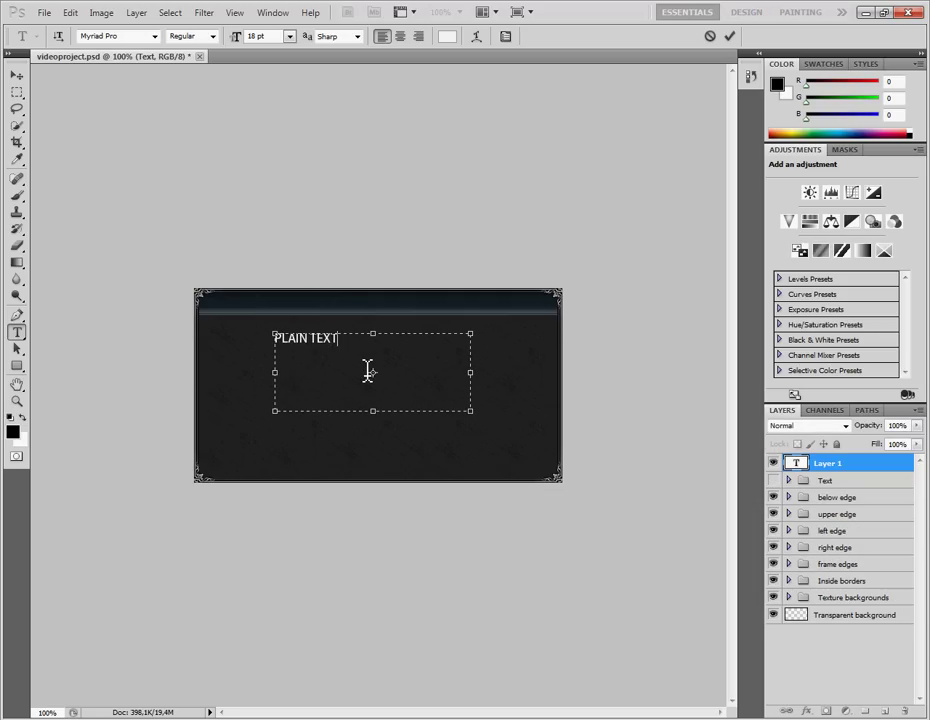
Commit the PLAIN TEXT line, move it to the panel's centre, and toggle the Text group.
click(16, 76)
mouse_move(332, 372)
mouse_down()
mouse_move(390, 395)
mouse_move(397, 389)
mouse_up()
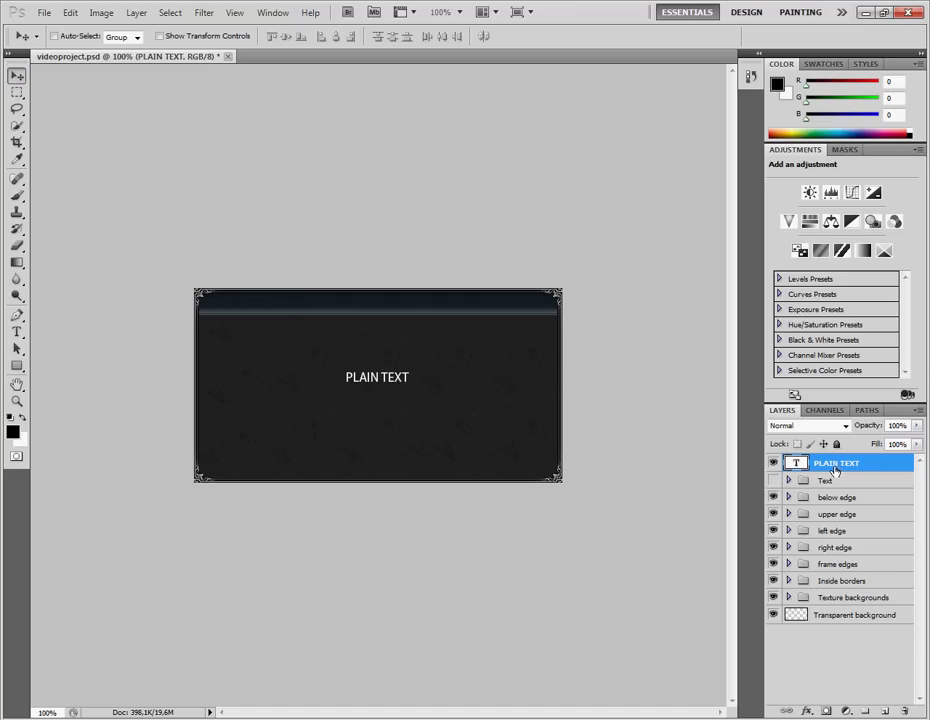
click(775, 481)
click(773, 482)
Hide the Project Arno & Liam title and move PLAIN TEXT up into the title bar.
drag(352, 311, 352, 327)
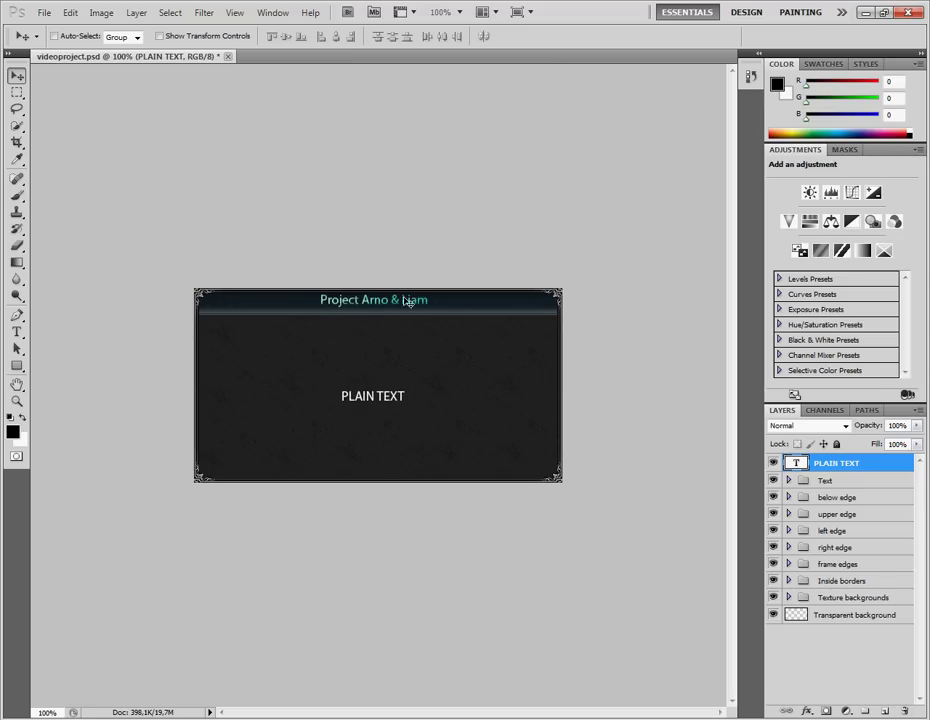
mouse_move(384, 402)
mouse_down()
mouse_move(381, 380)
mouse_move(384, 389)
mouse_up()
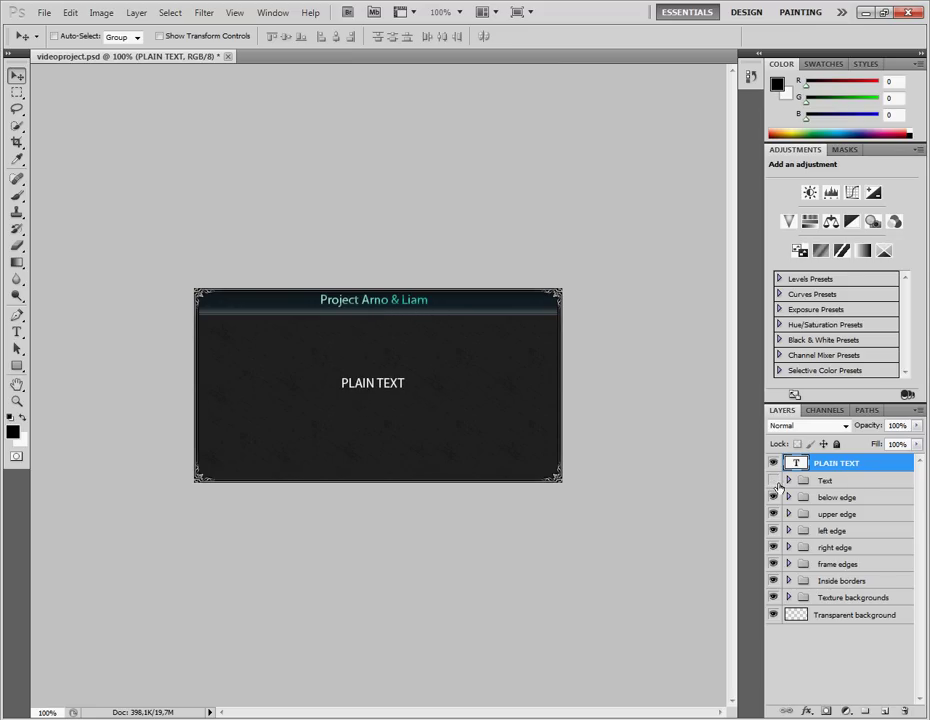
click(773, 480)
click(17, 91)
click(17, 75)
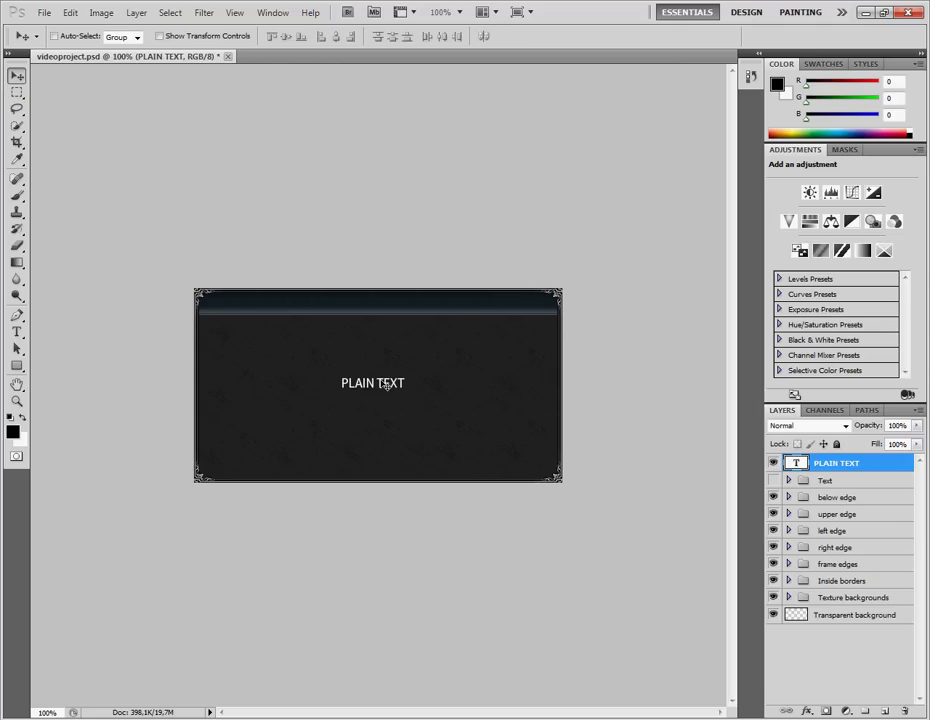
drag(384, 380, 386, 302)
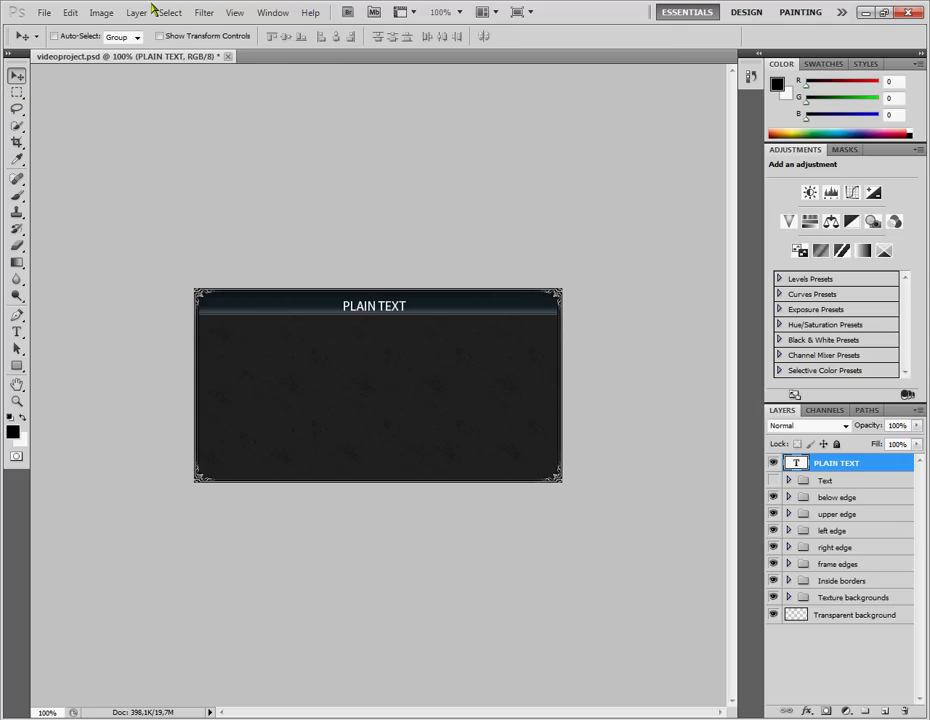
click(136, 12)
mouse_move(157, 90)
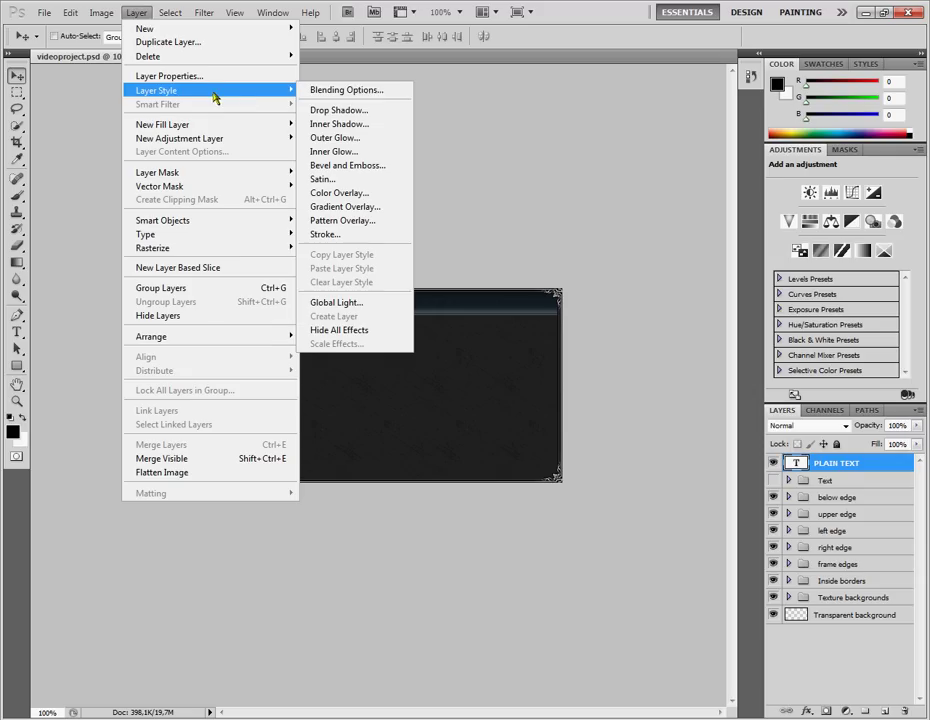
click(360, 90)
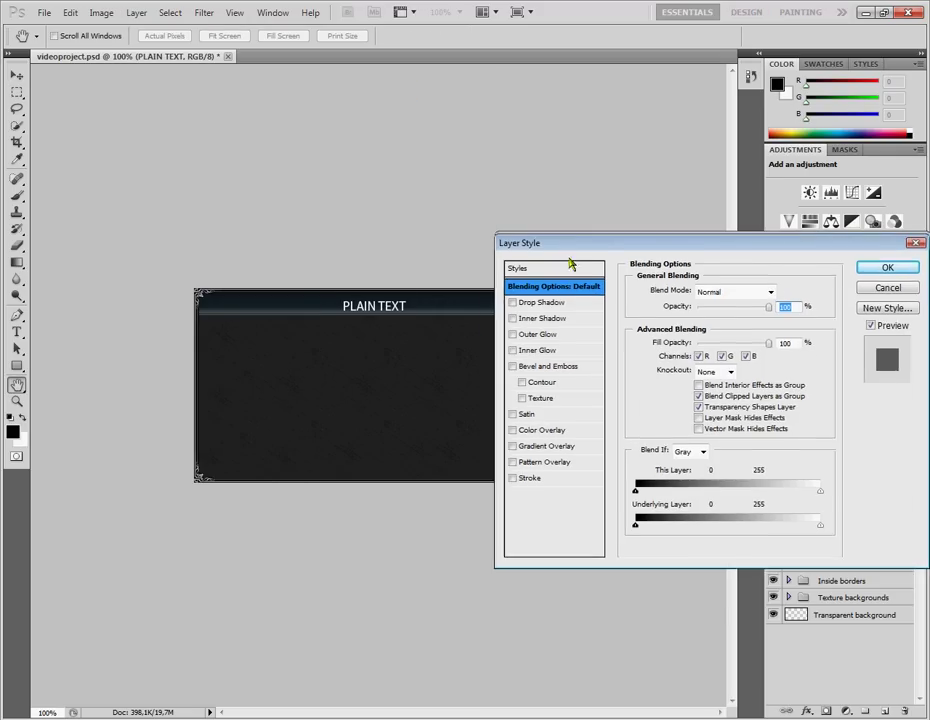
drag(571, 263, 544, 264)
click(540, 322)
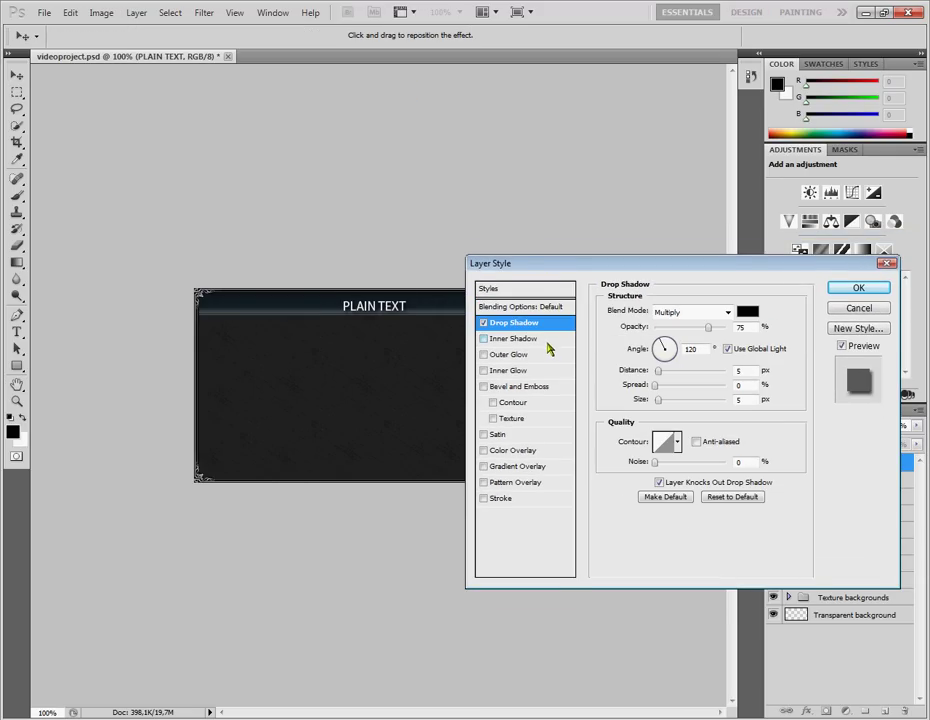
click(672, 346)
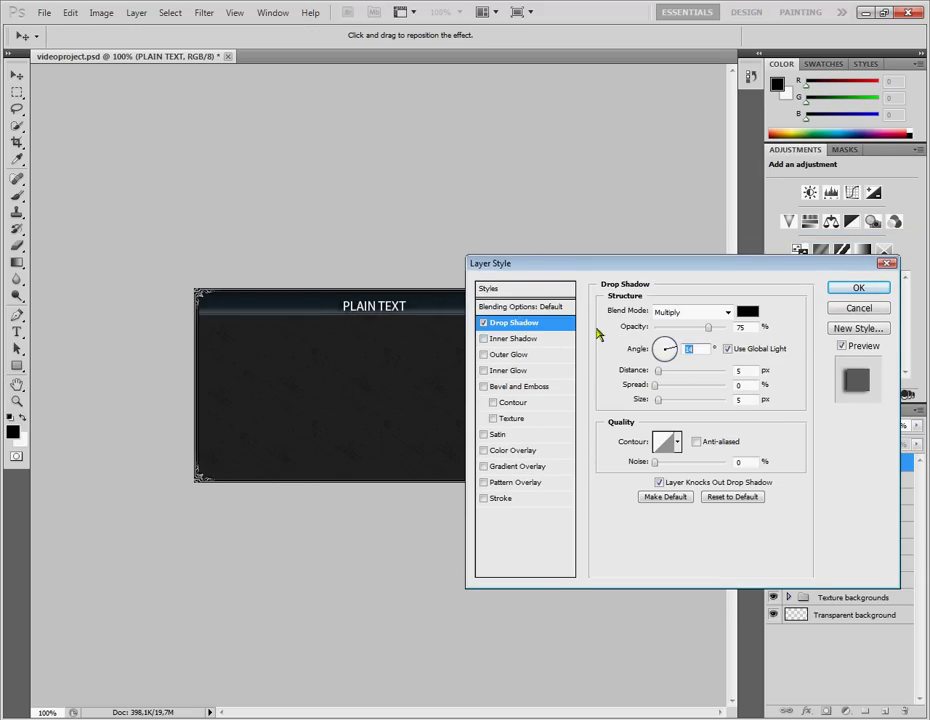
click(557, 403)
click(661, 318)
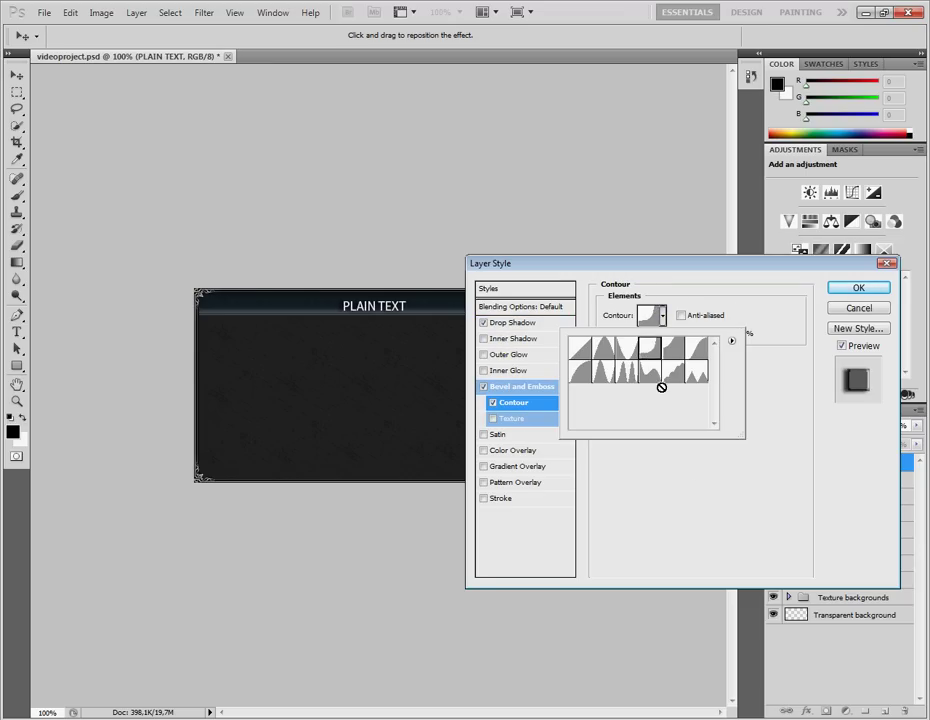
click(658, 357)
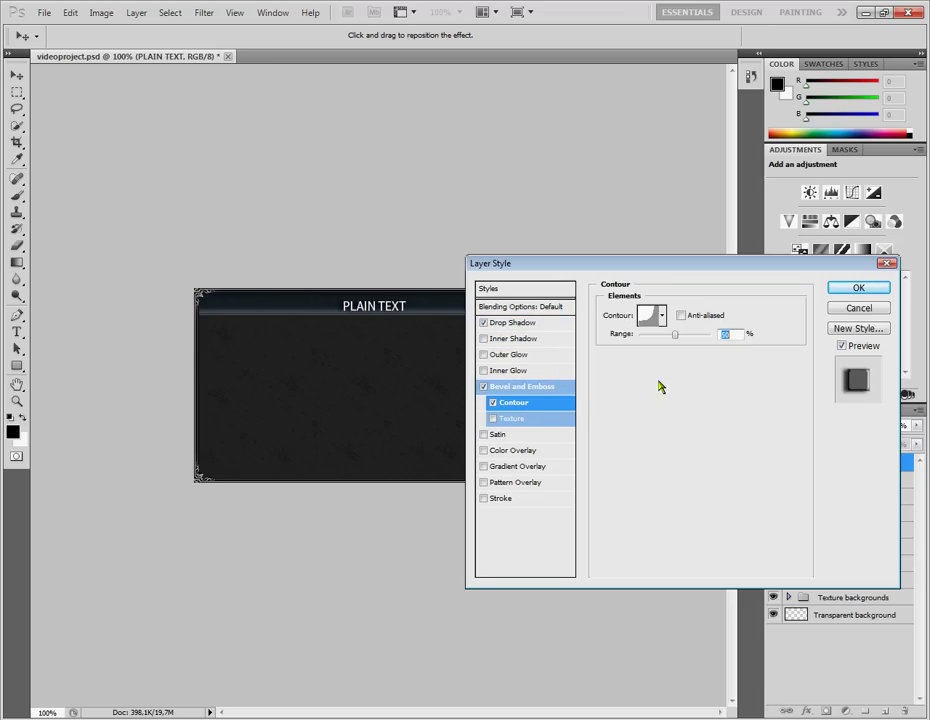
click(484, 482)
click(483, 355)
click(483, 355)
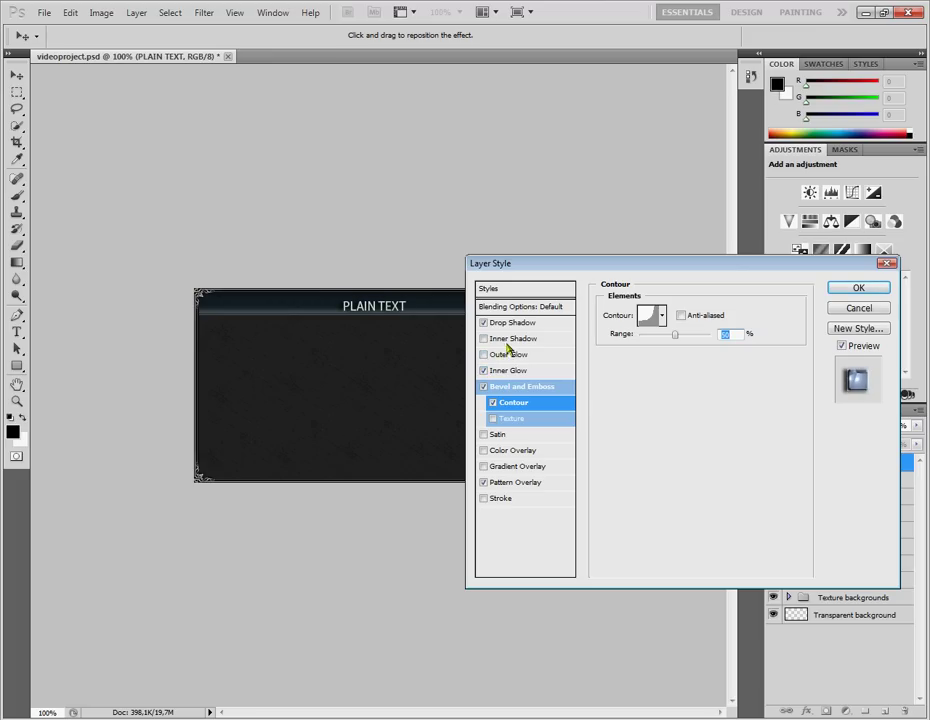
click(484, 339)
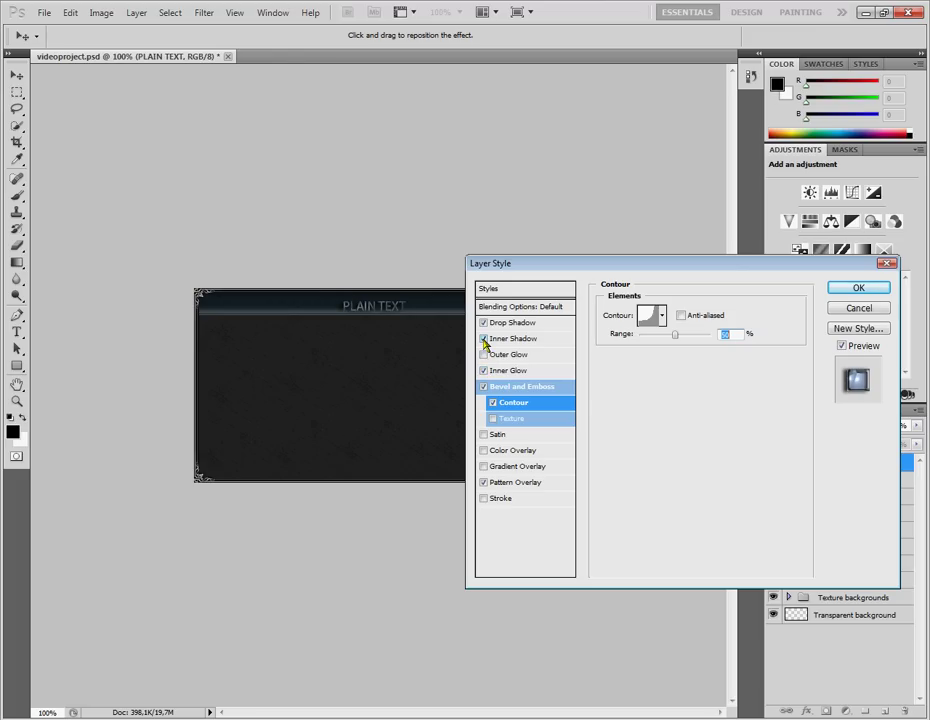
click(483, 451)
click(484, 467)
click(484, 498)
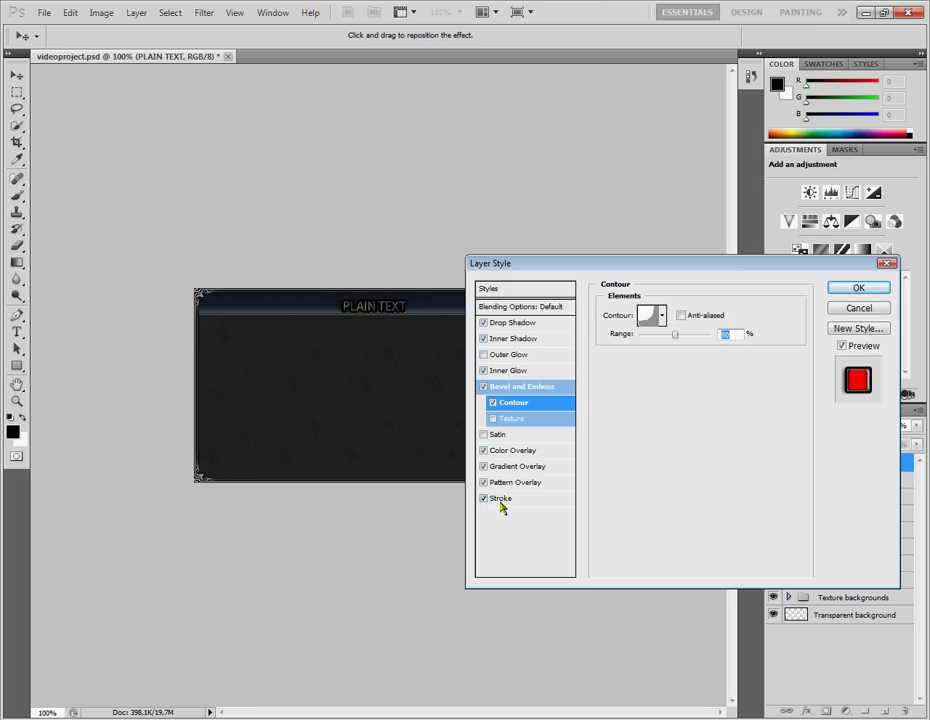
click(886, 264)
key(v)
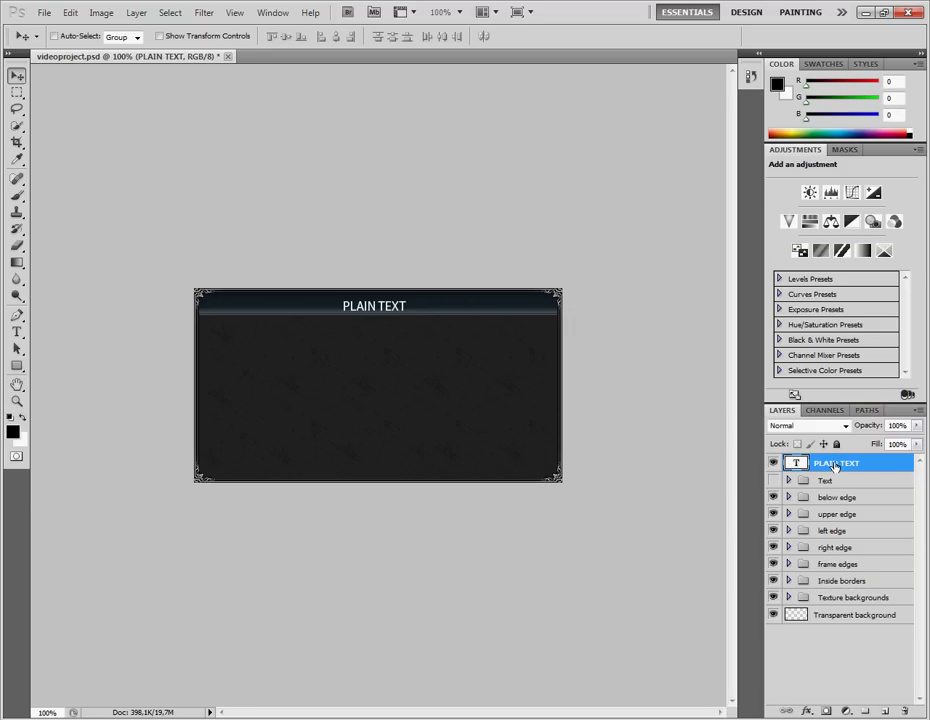
Delete the PLAIN TEXT layer so the original title shows again.
key(ctrl+alt+z)
key(ctrl+alt+z)
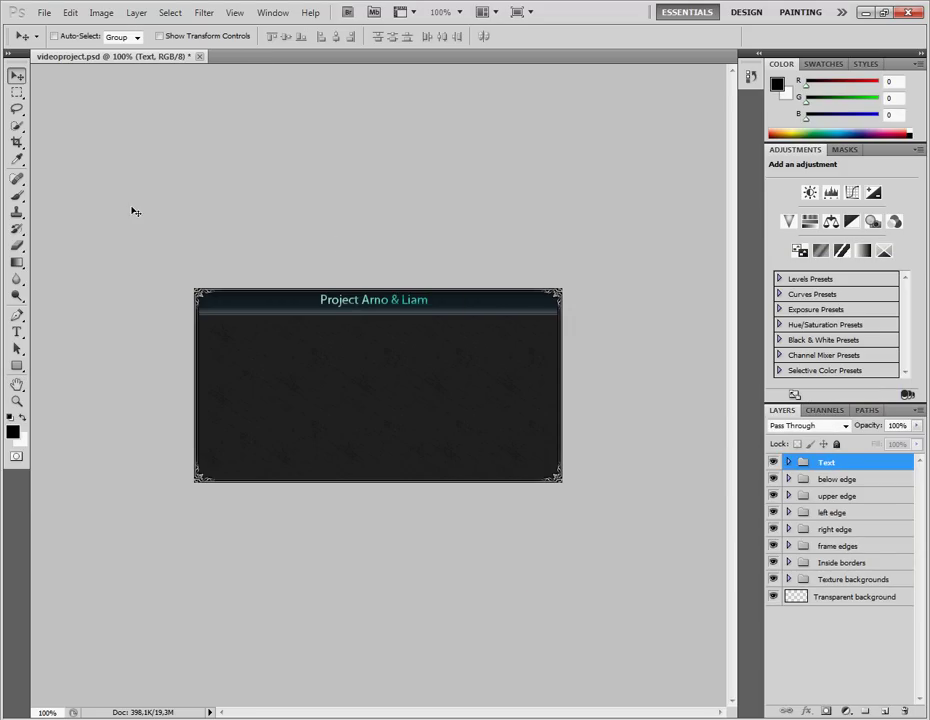
click(43, 13)
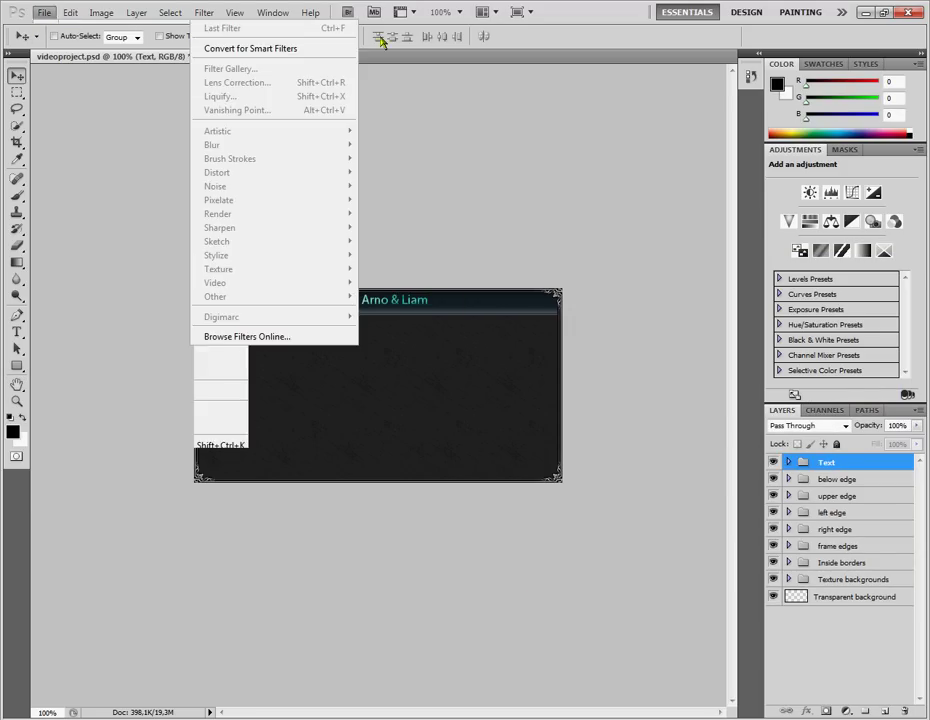
click(543, 40)
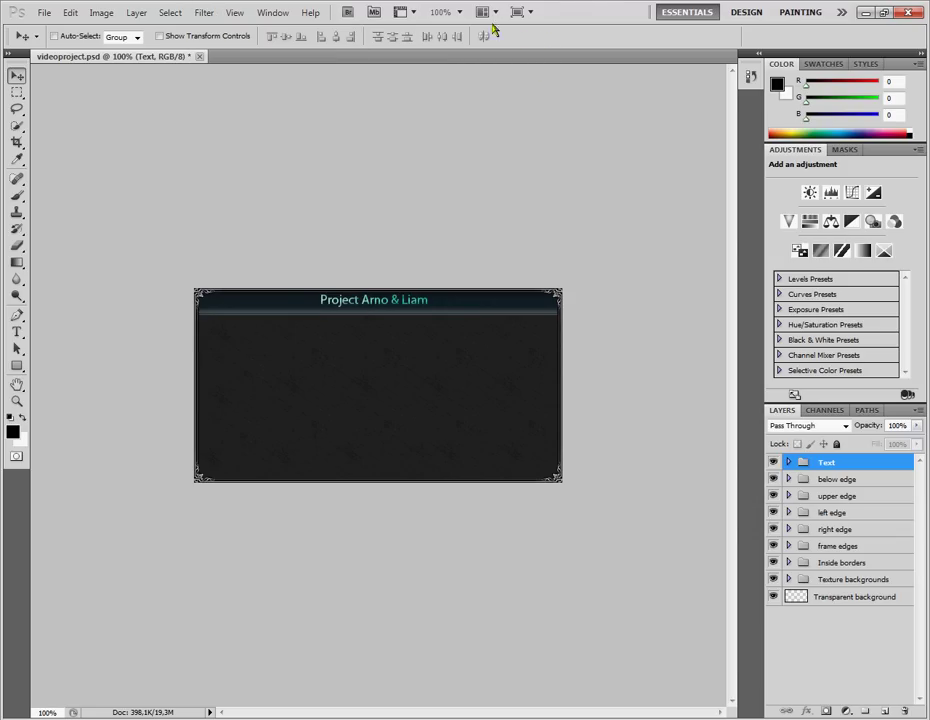
click(40, 12)
click(590, 23)
Browse the File, Filter and Layer menus without running any command.
click(44, 12)
click(694, 40)
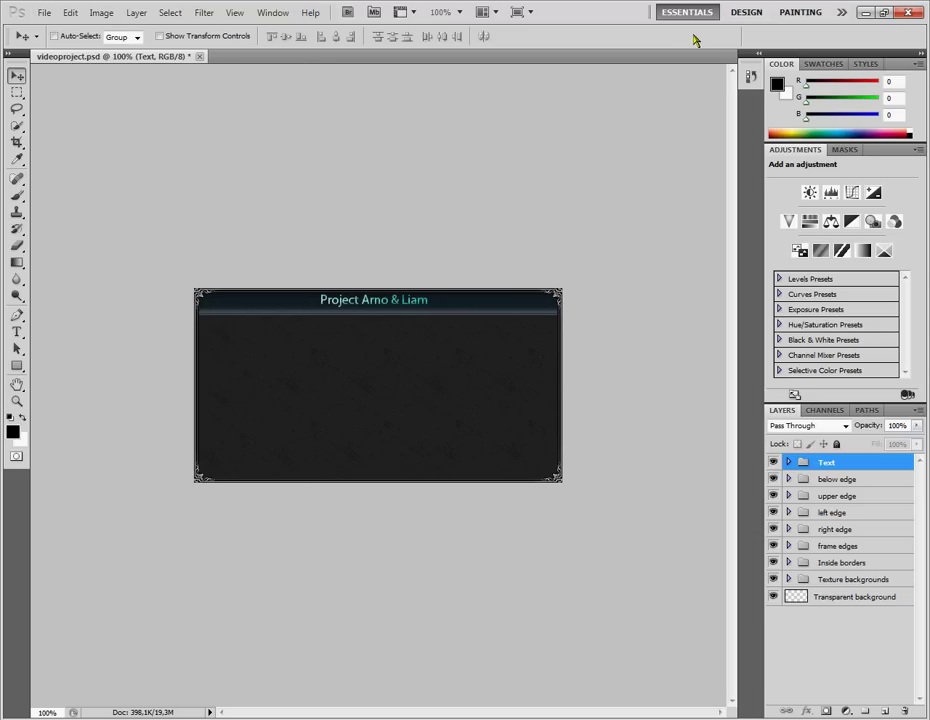
click(44, 13)
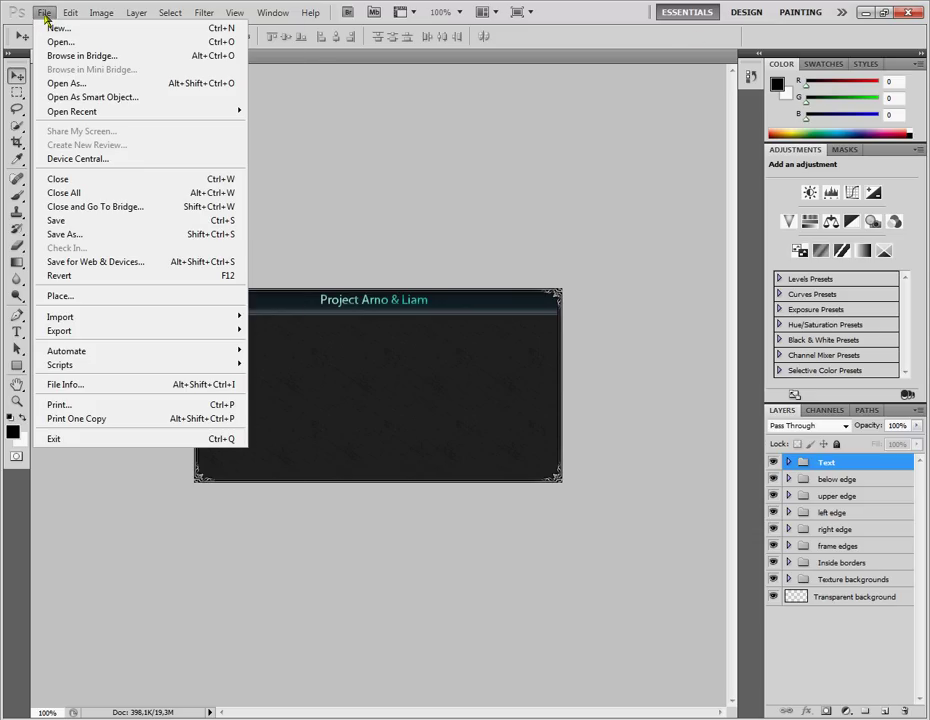
click(660, 26)
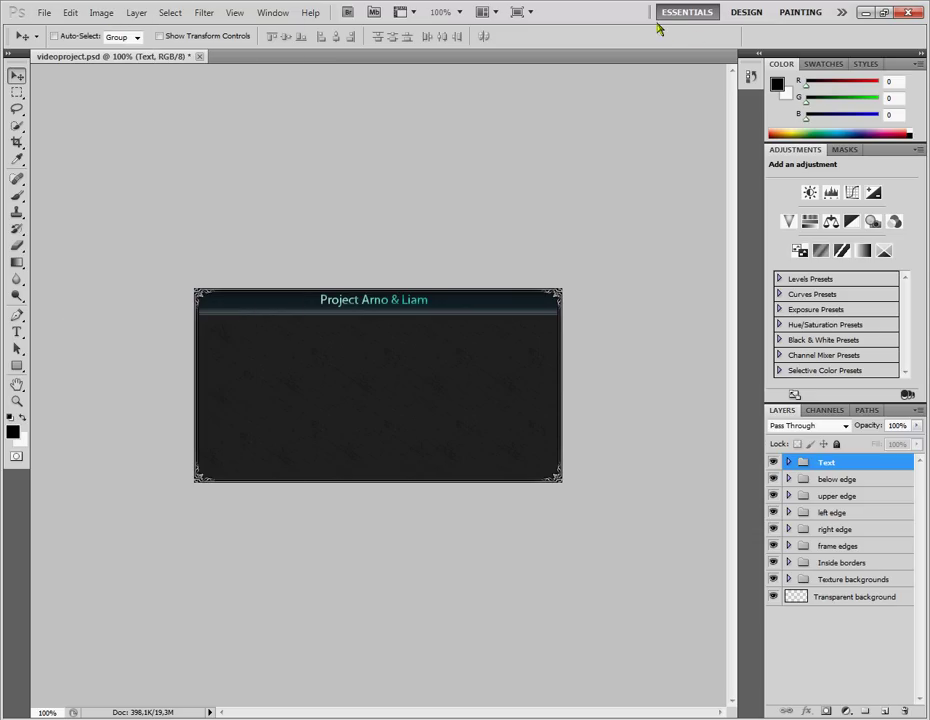
click(38, 13)
click(101, 12)
click(46, 15)
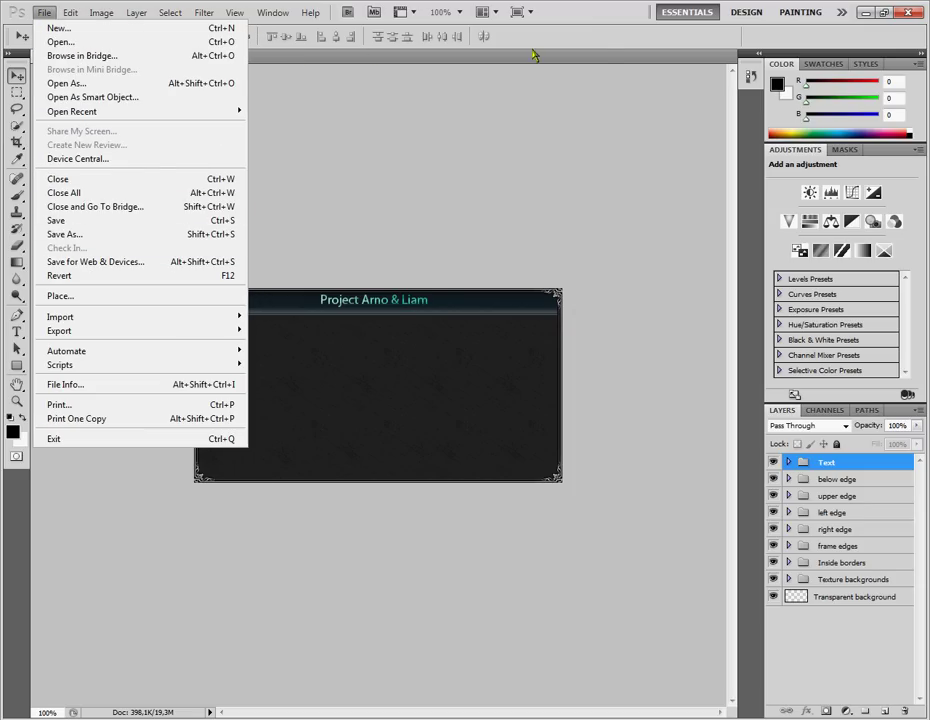
click(595, 33)
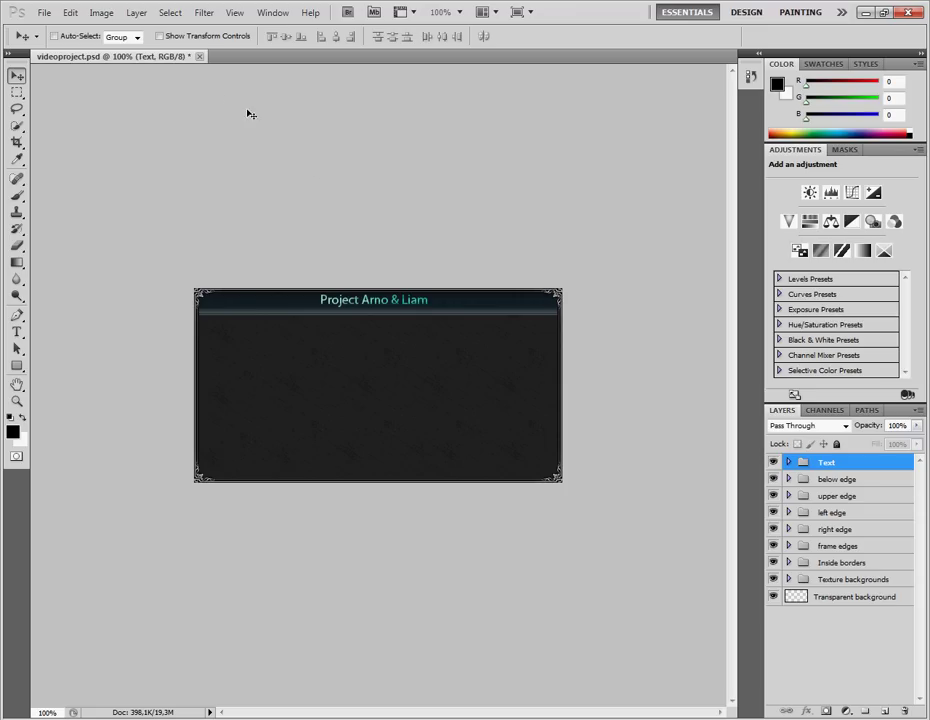
In Save for Web & Devices, keep PNG-8 and reduce Colors from 128 to 64.
click(43, 12)
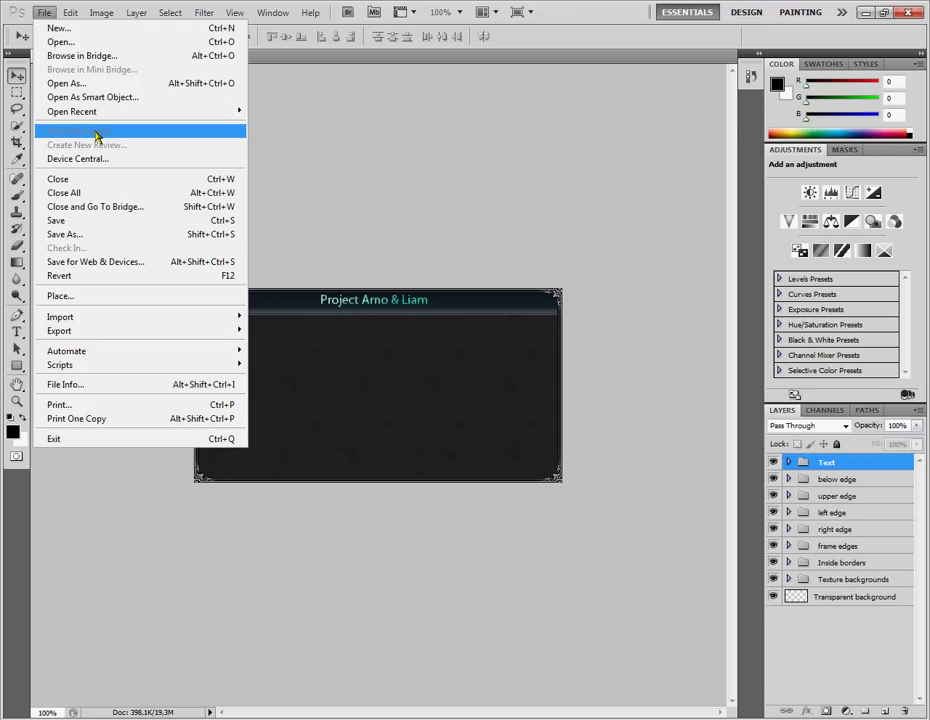
click(90, 264)
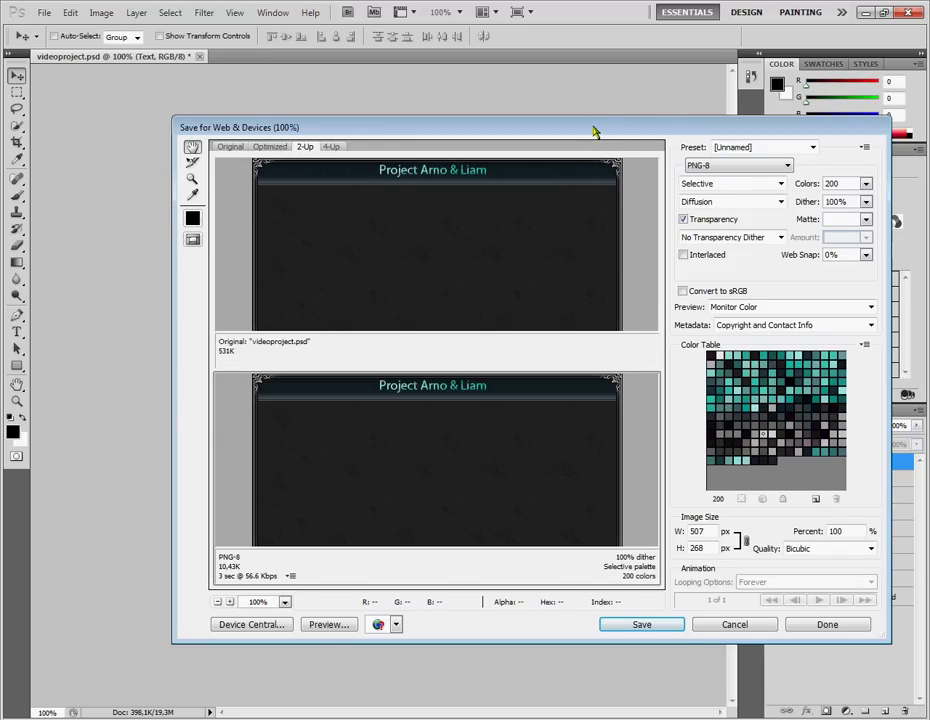
drag(593, 131, 588, 148)
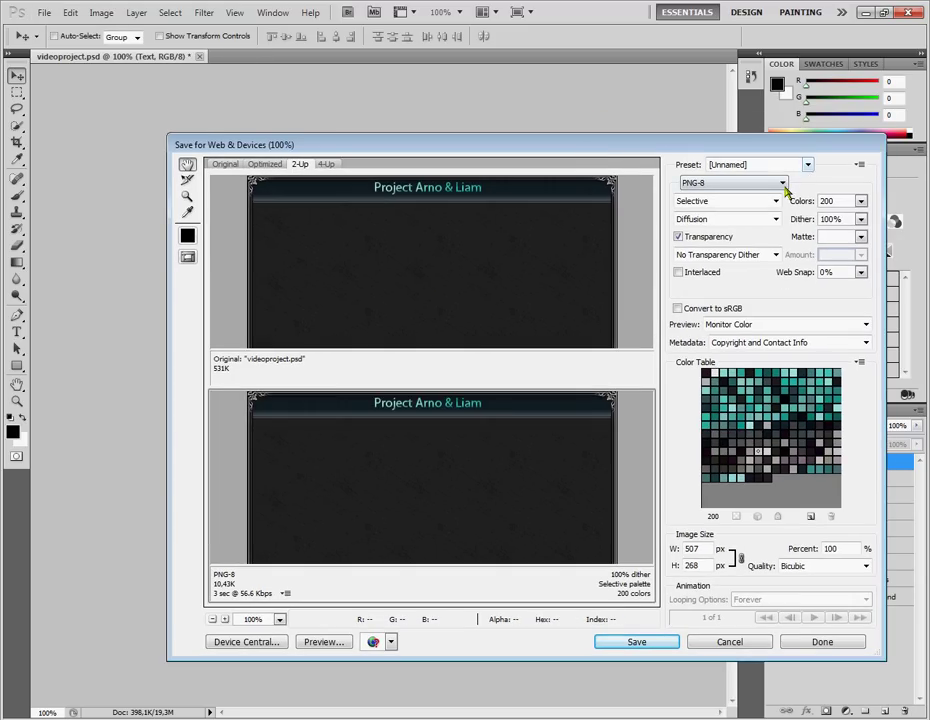
click(730, 183)
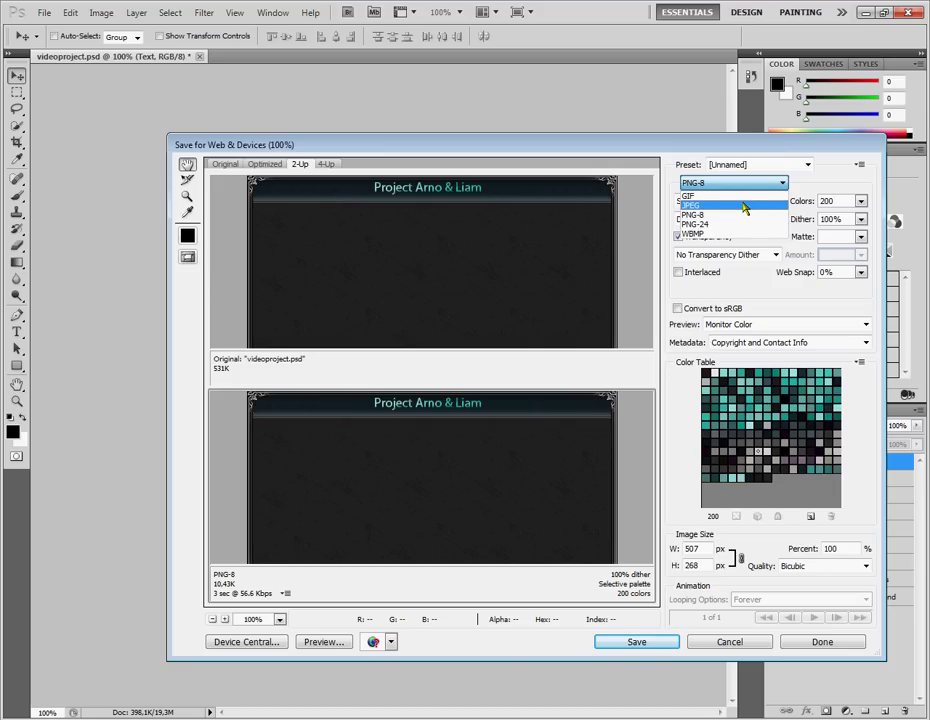
click(746, 219)
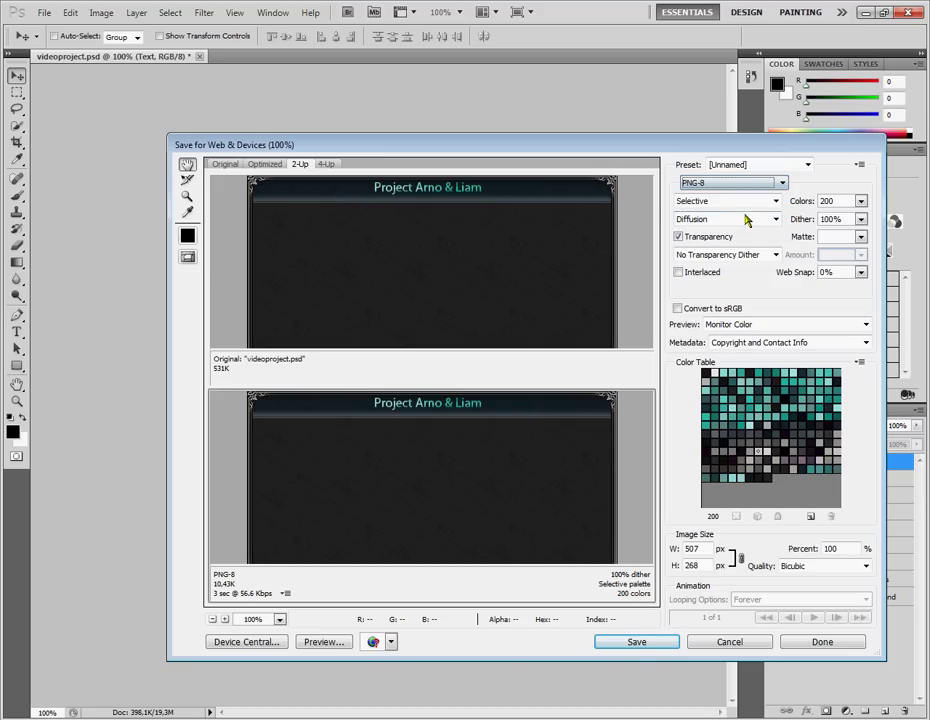
click(860, 201)
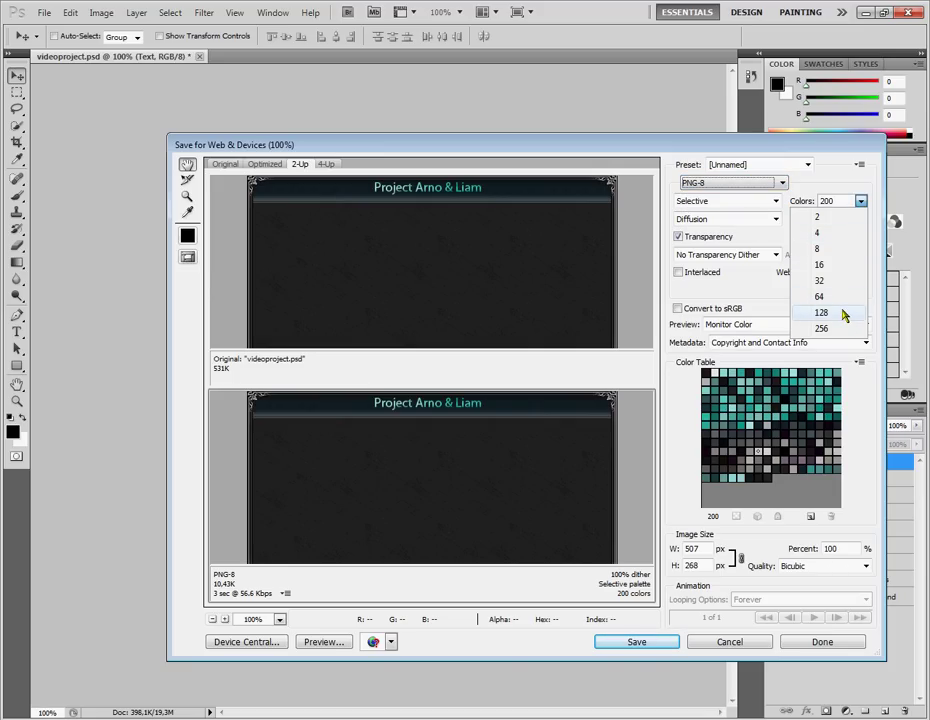
click(844, 313)
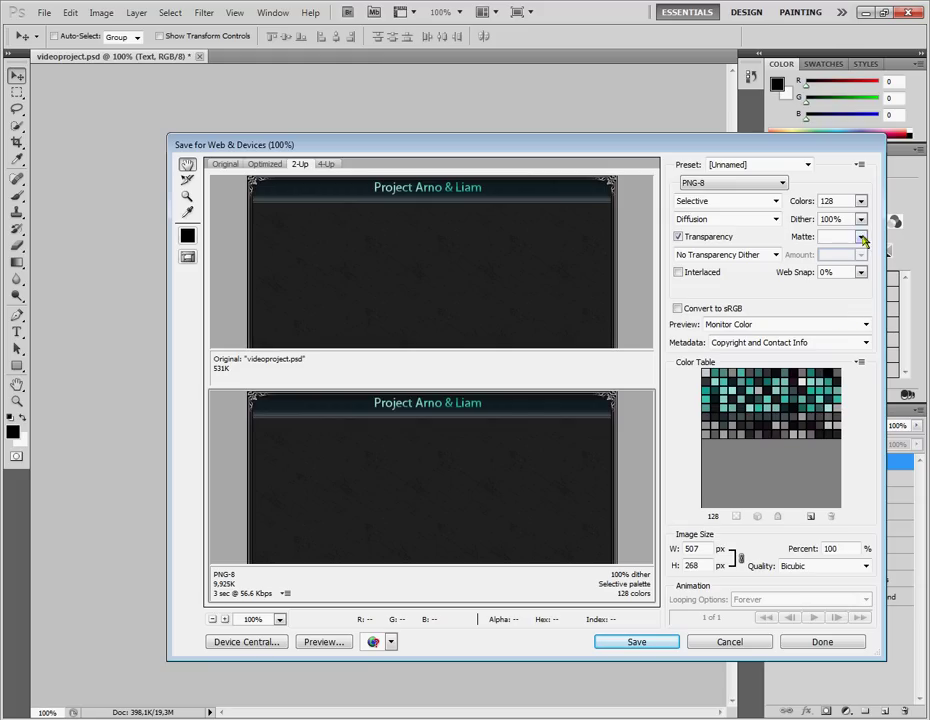
click(858, 201)
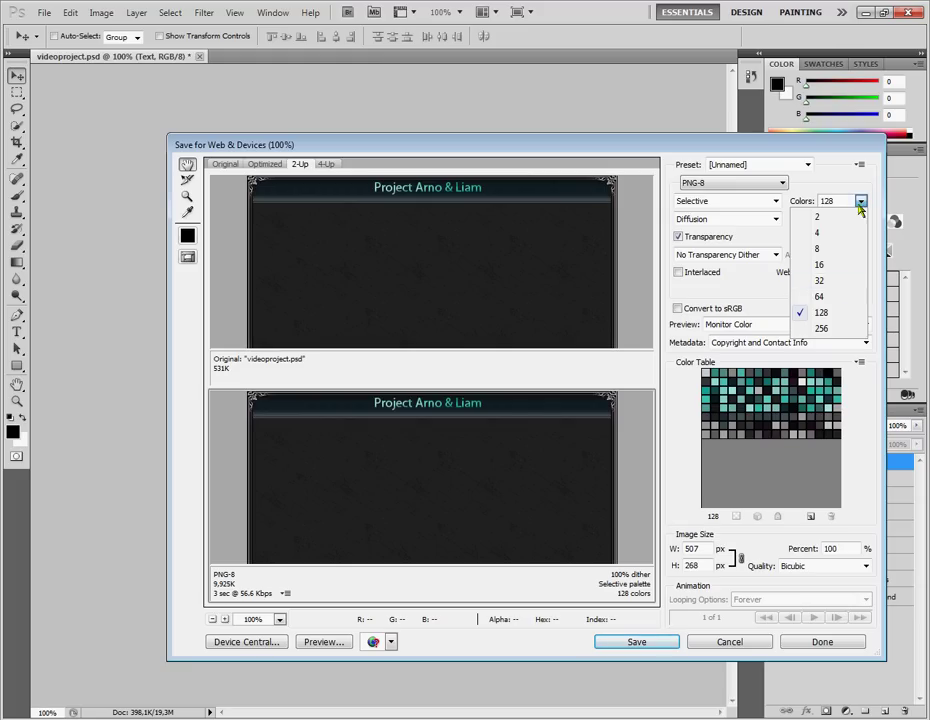
click(841, 299)
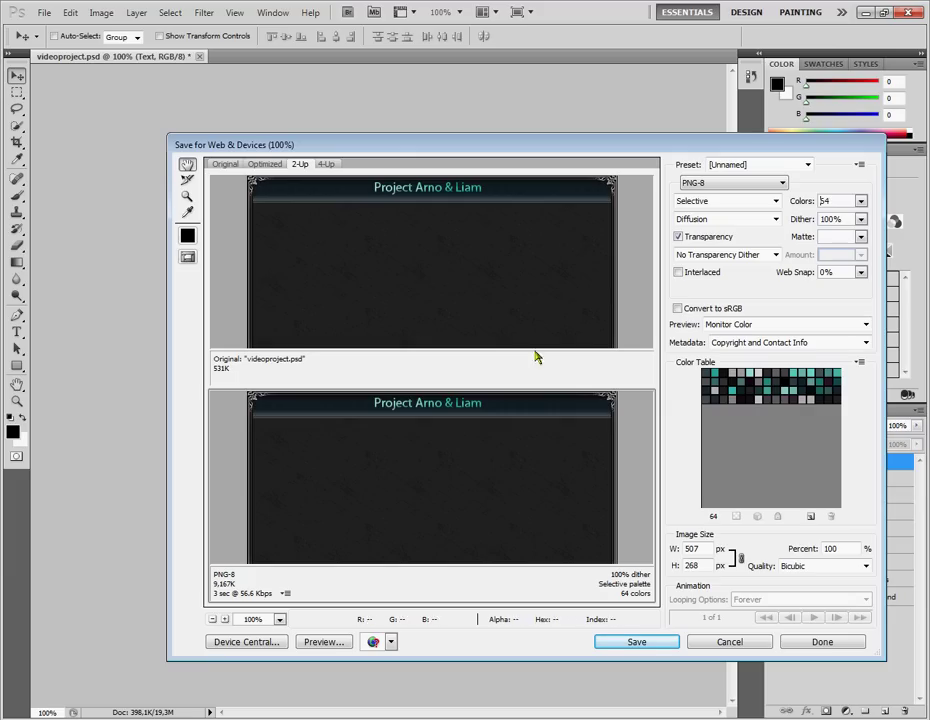
Compare the 4-Up and Original previews, then return to the optimized view.
click(330, 166)
click(301, 164)
click(225, 164)
click(301, 164)
Test 32, 16, 8 and 2-colour palettes, then settle on 64 colours.
click(861, 203)
click(830, 280)
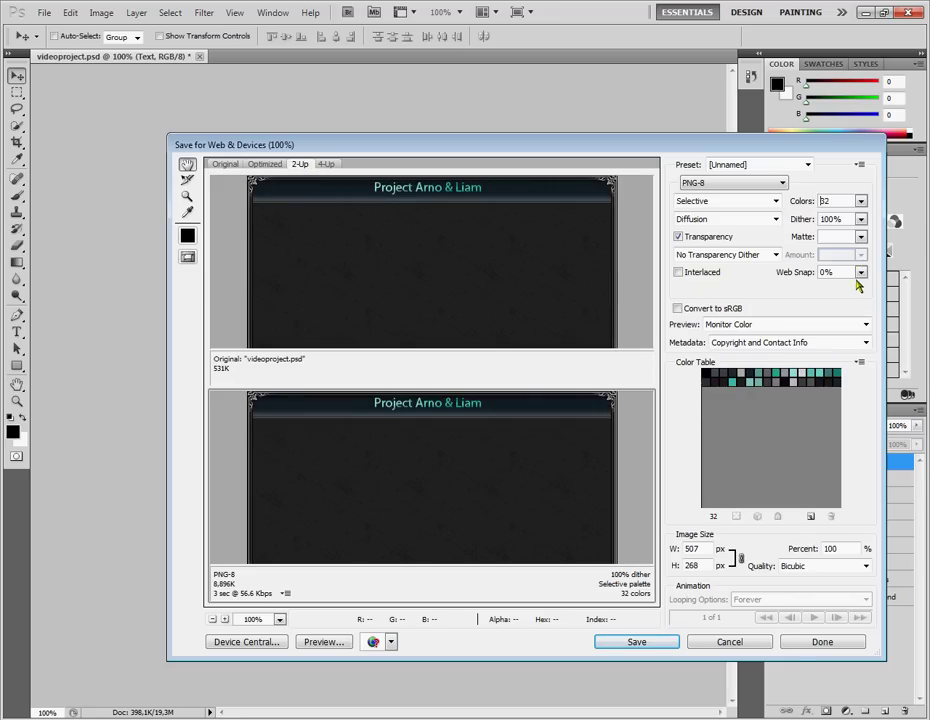
click(860, 203)
click(837, 265)
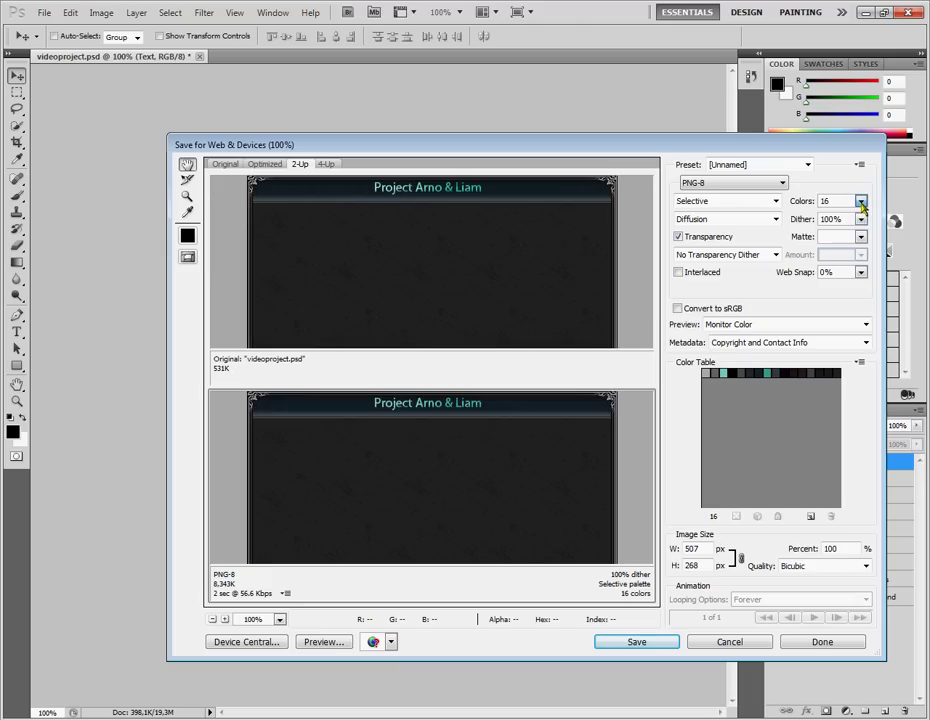
click(860, 202)
click(838, 249)
click(860, 202)
click(862, 206)
click(820, 218)
click(860, 204)
click(828, 359)
click(862, 203)
click(838, 298)
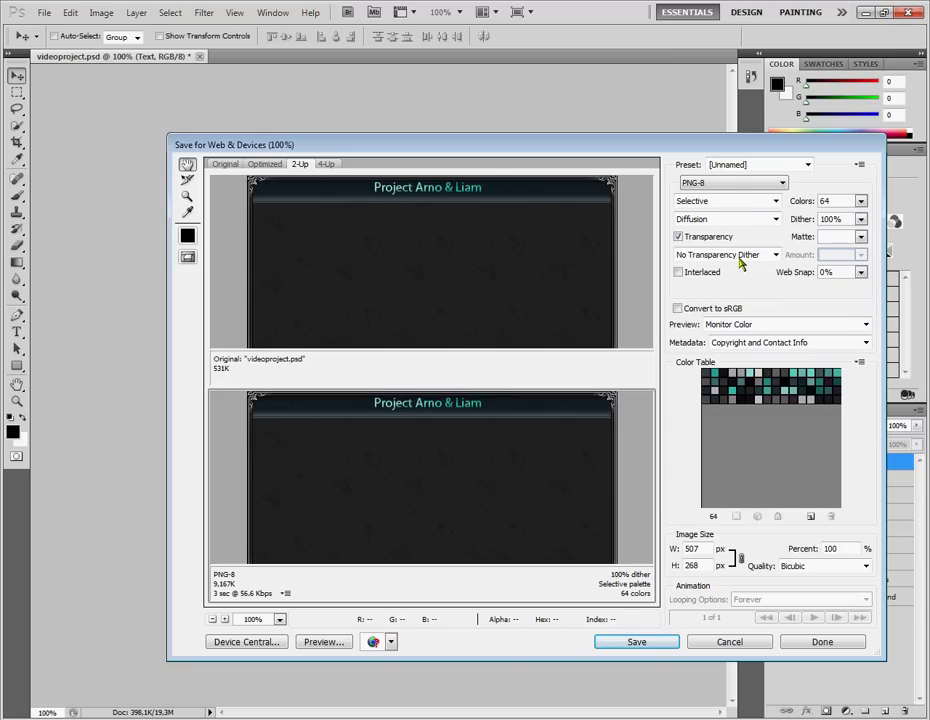
Save the optimized PNG-8 as 'Background' with Images Only format.
drag(583, 148, 469, 62)
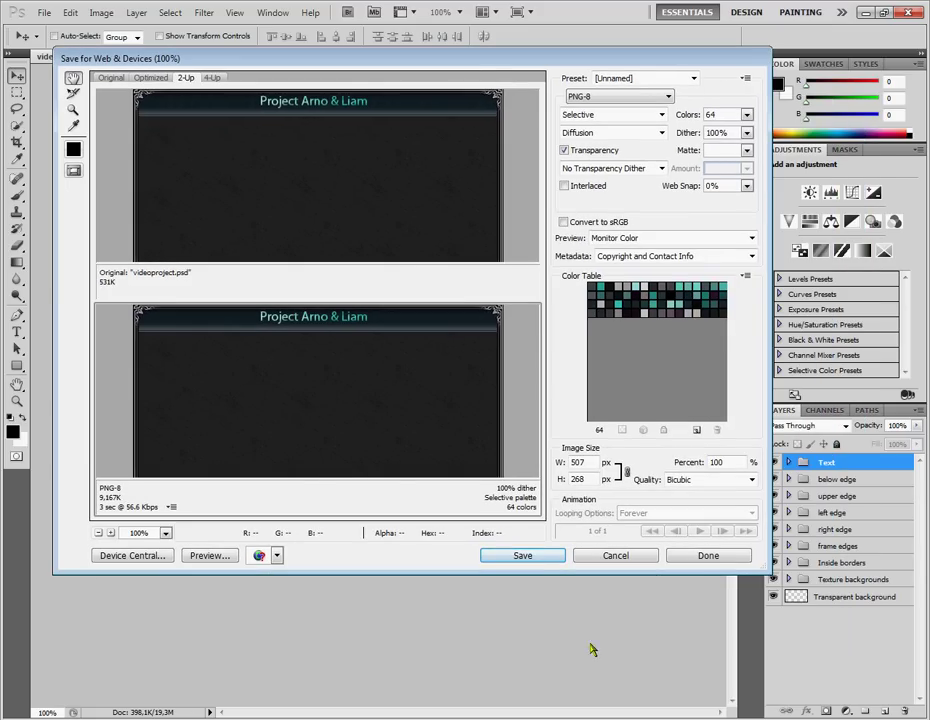
click(533, 556)
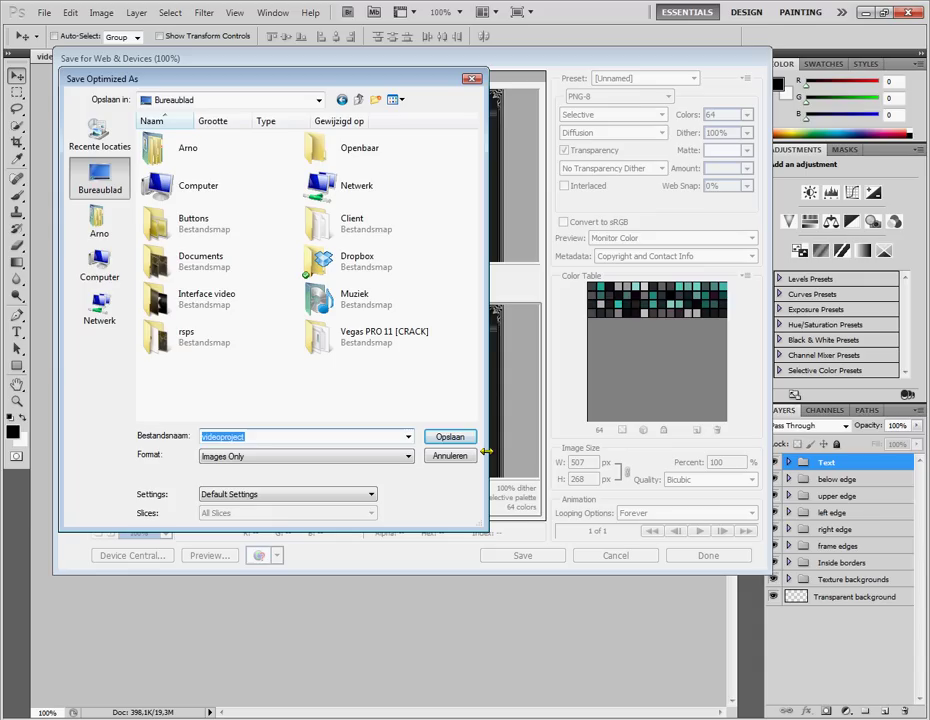
key(BackSpace)
text(Background)
click(365, 456)
click(356, 436)
click(450, 436)
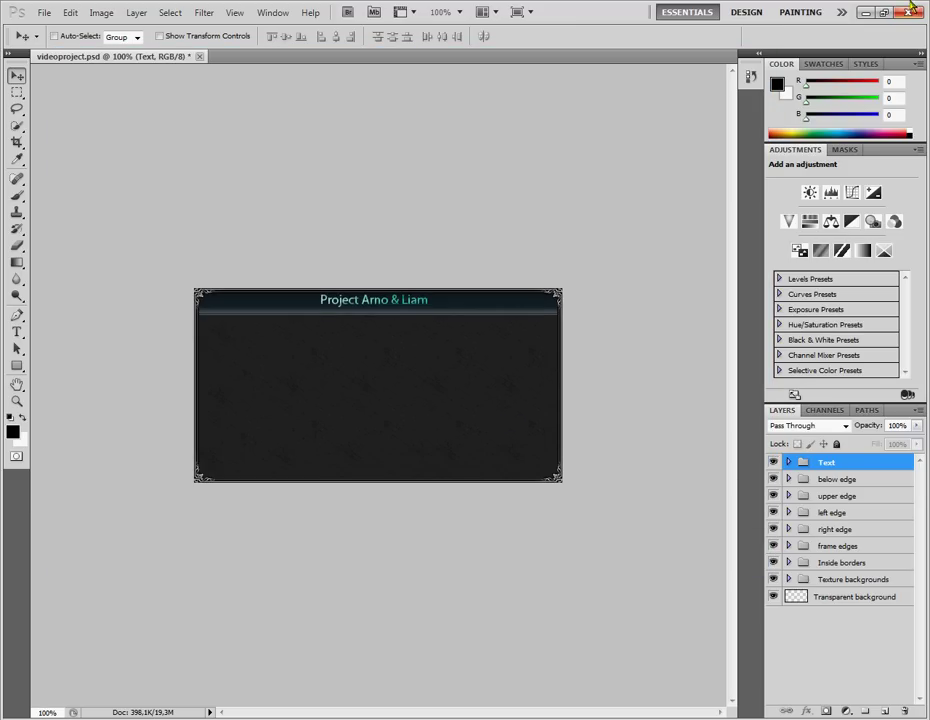
Minimize Photoshop and the browser, then launch Runescape Cache Suite from the desktop.
click(866, 12)
click(868, 8)
drag(282, 112, 783, 494)
drag(207, 580, 631, 428)
double_click(645, 432)
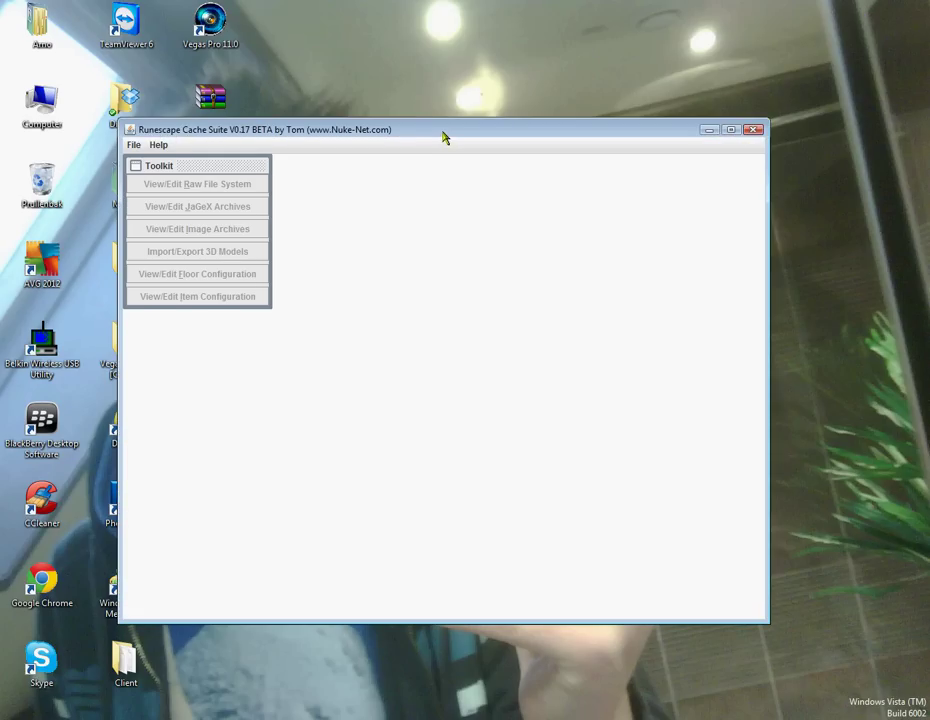
drag(445, 137, 470, 124)
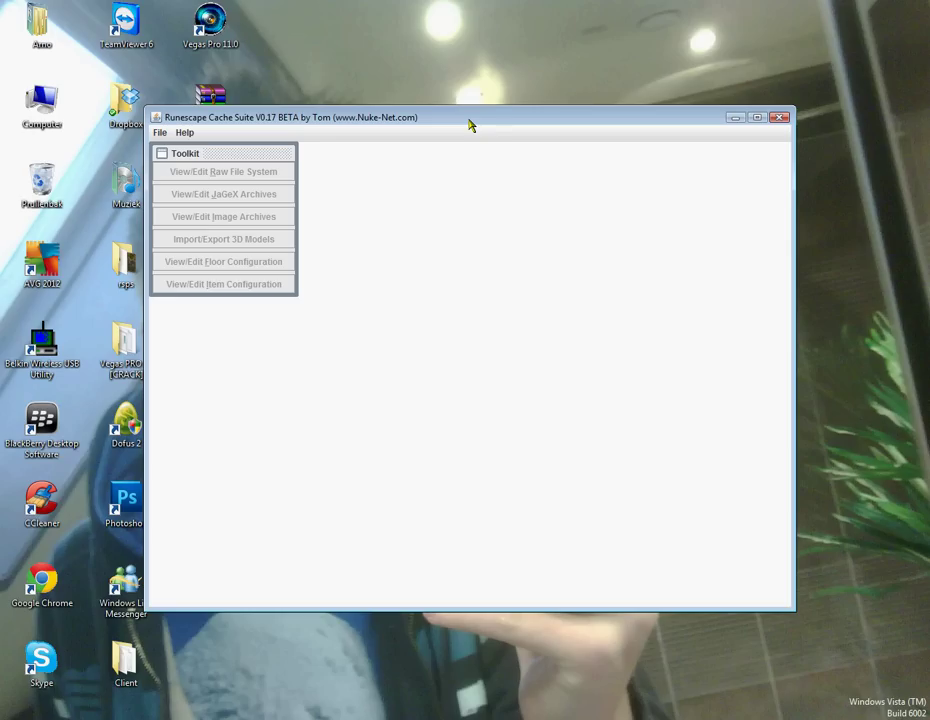